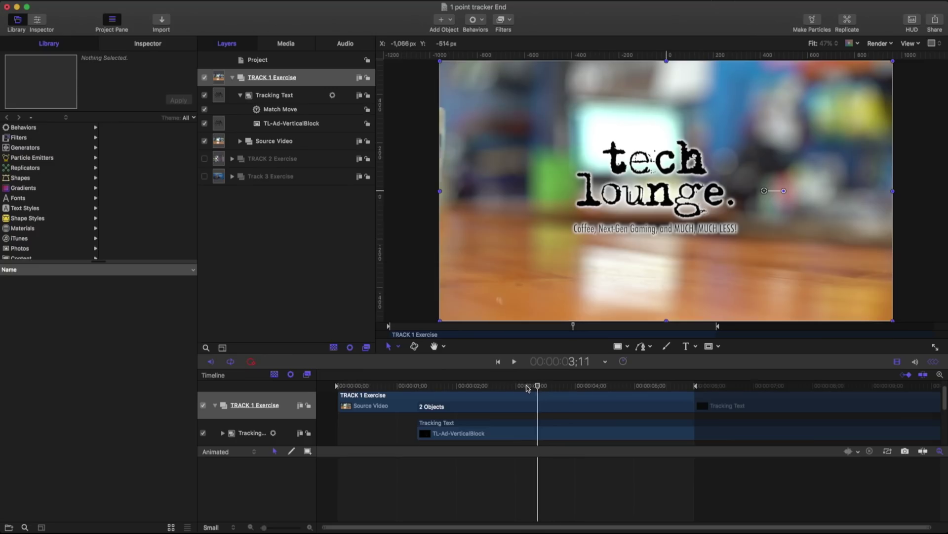
# Step: Play back the finished composition, replaying it from about 1;28
pyautogui.moveTo(529, 388); pyautogui.dragTo(329, 383)
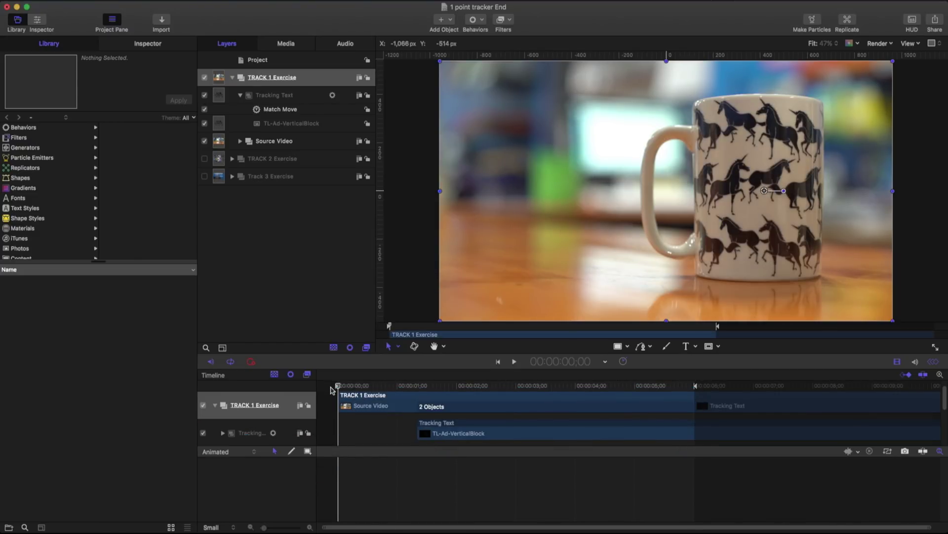
pyautogui.press('space')
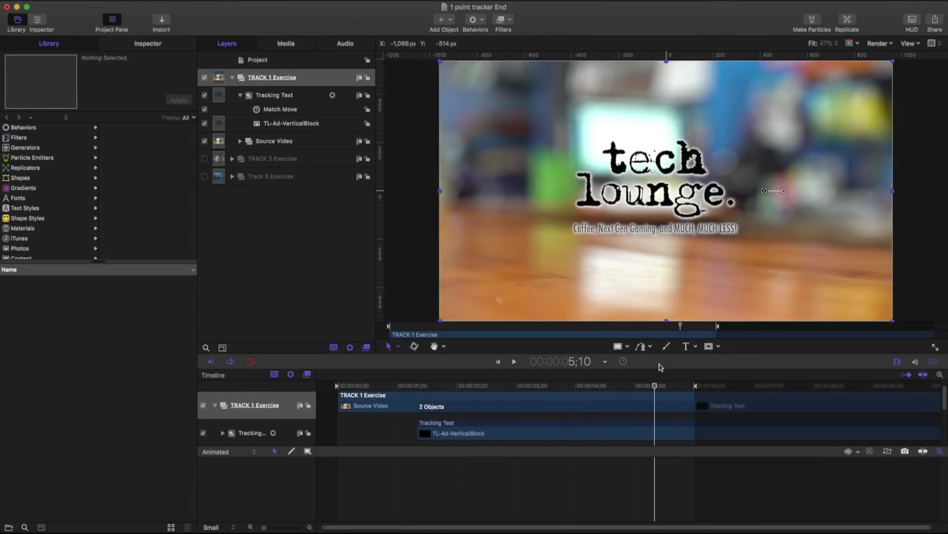
pyautogui.click(456, 385)
pyautogui.press('space')
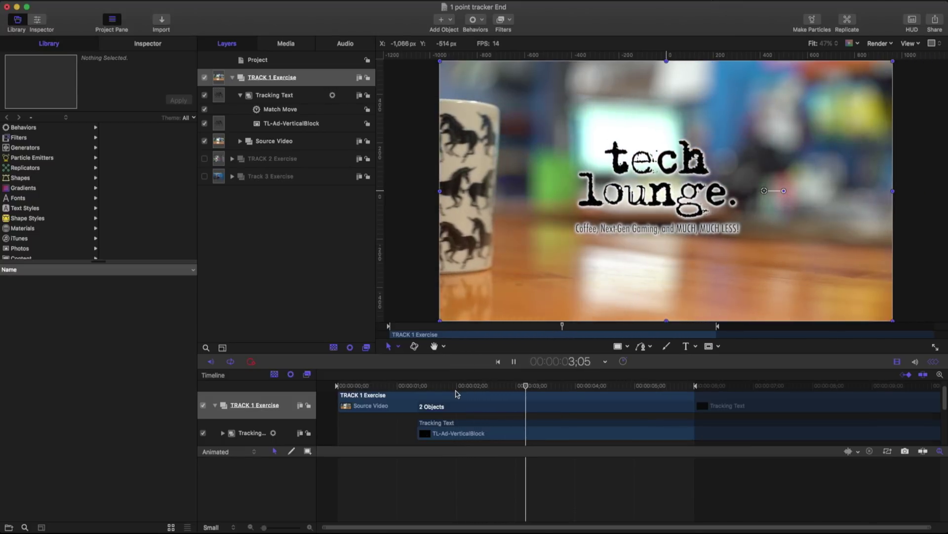
pyautogui.press('space')
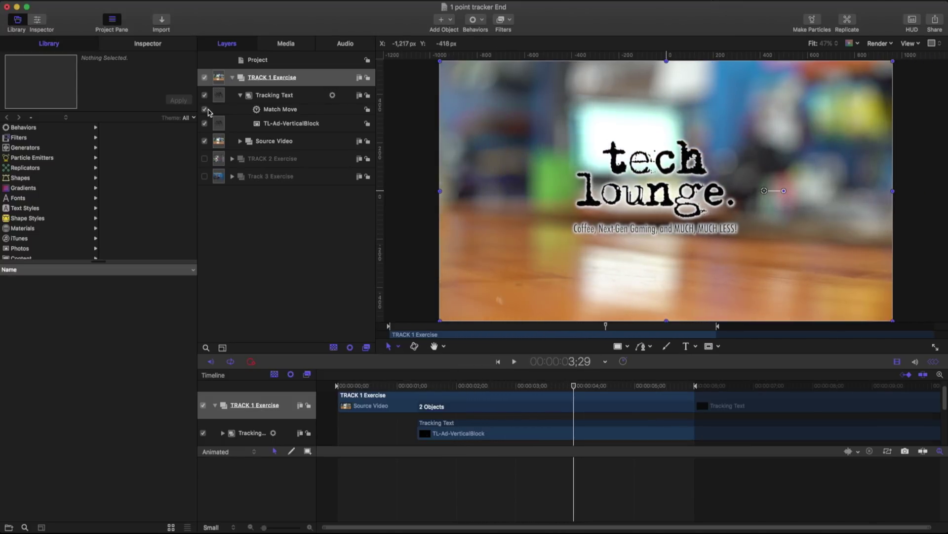
# Step: Turn off TRACK 1 Exercise, preview the Switch shot in TRACK 2, then disable TRACK 2
pyautogui.click(232, 77)
pyautogui.click(204, 78)
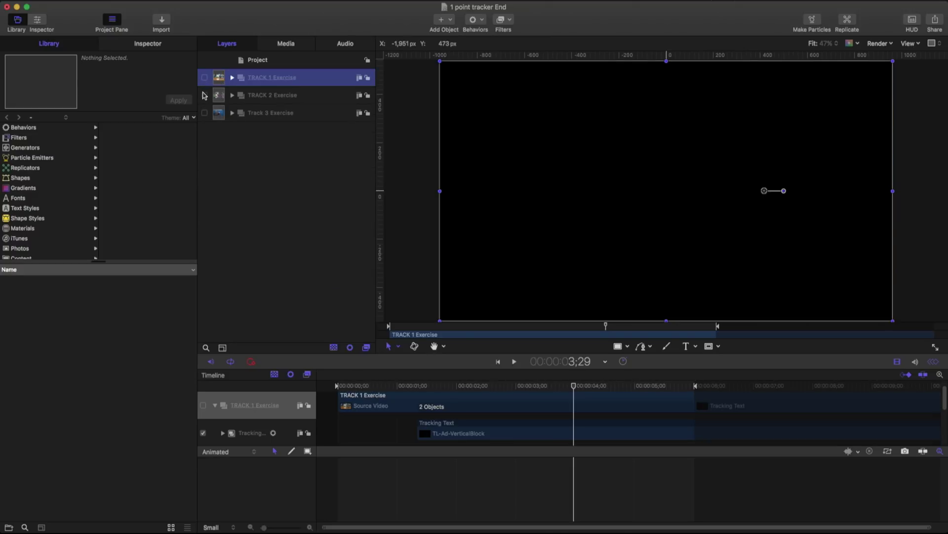
pyautogui.click(204, 95)
pyautogui.moveTo(555, 385); pyautogui.dragTo(319, 397)
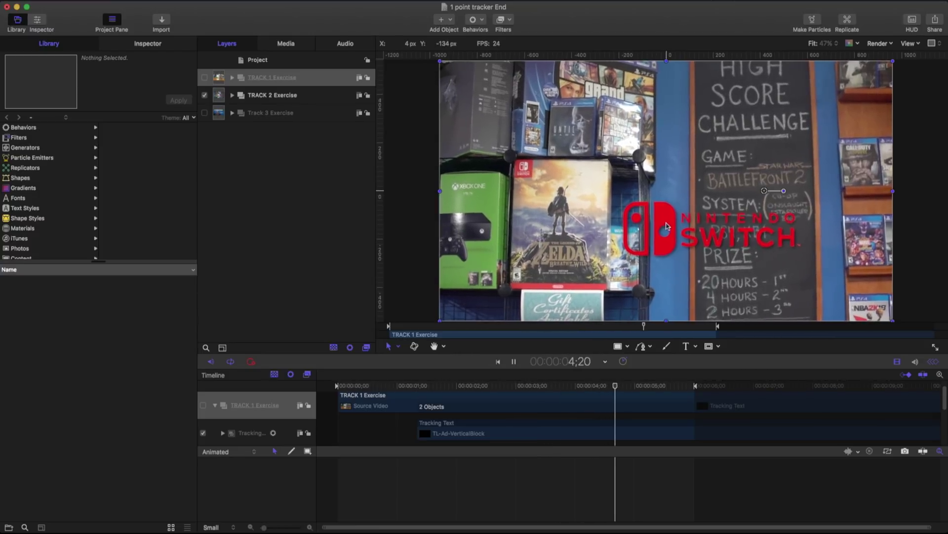
pyautogui.click(205, 94)
pyautogui.press('space')
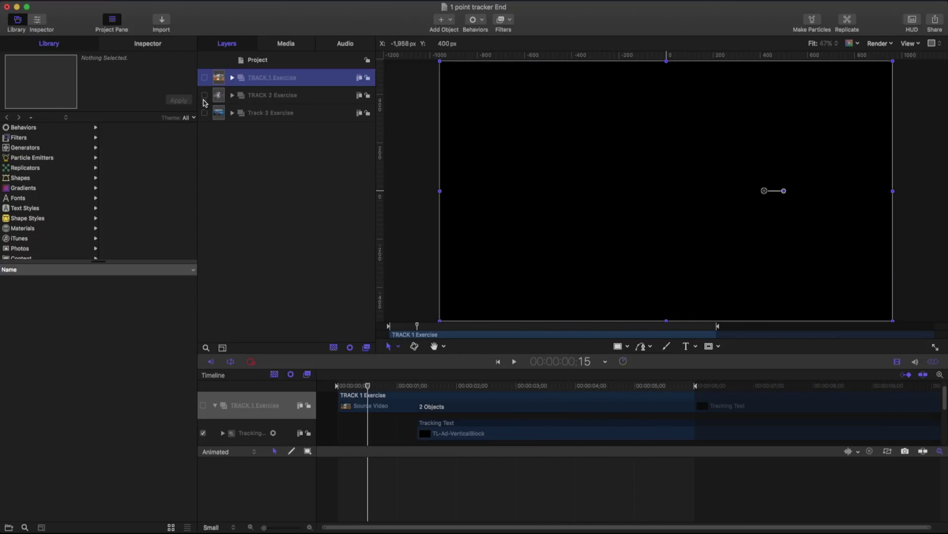
# Step: Enable Track 3 Exercise and play the PS4 shot from its first frame
pyautogui.click(204, 113)
pyautogui.moveTo(368, 386); pyautogui.dragTo(336, 388)
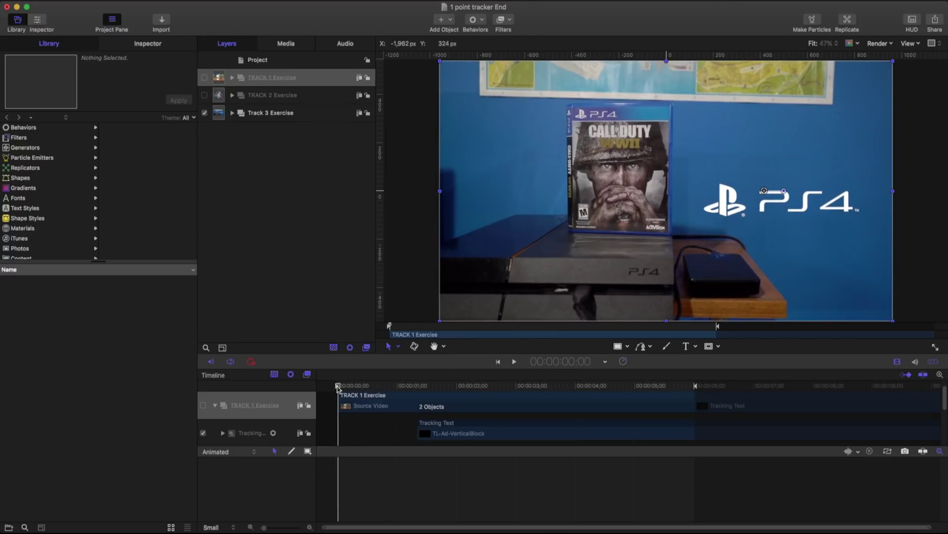
pyautogui.press('space')
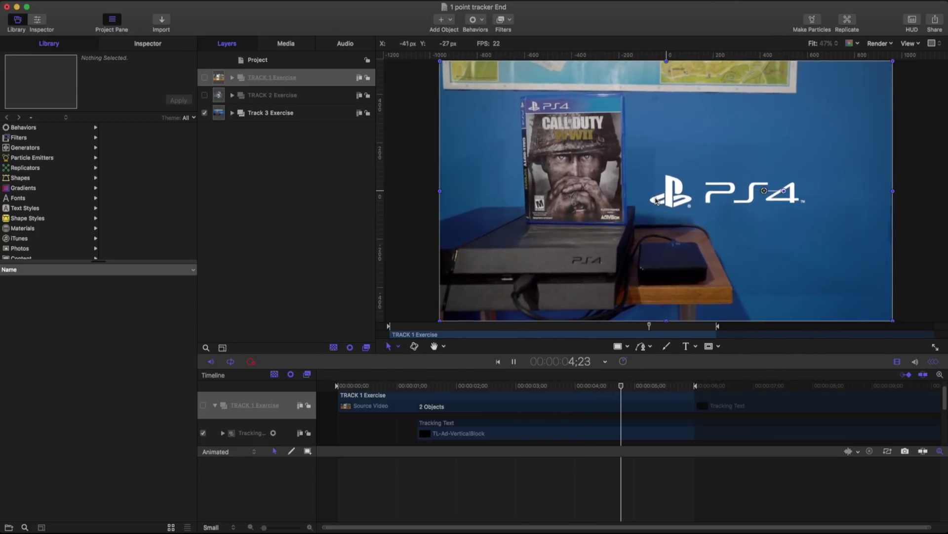
pyautogui.press('space')
pyautogui.moveTo(651, 386); pyautogui.dragTo(340, 384)
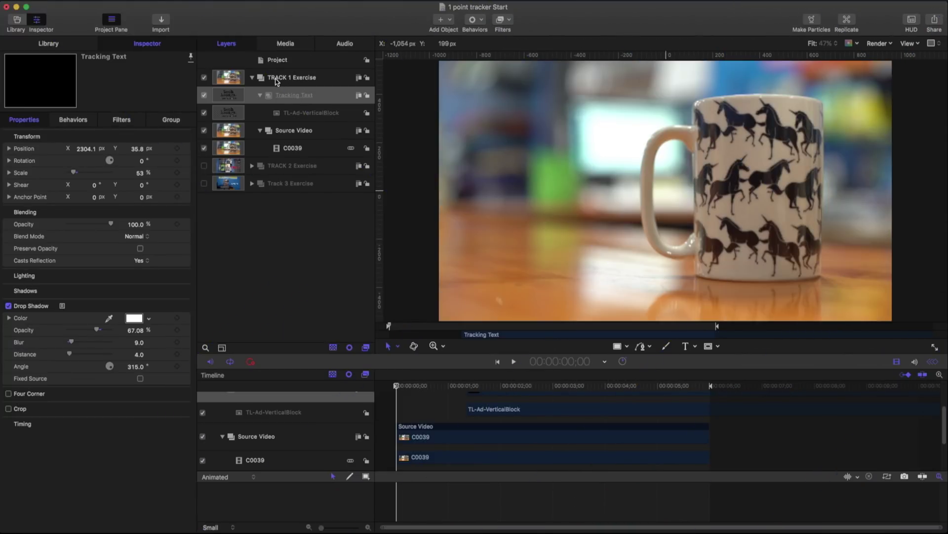
# Step: Expand TRACK 1 Exercise, select its Source Video layer and scrub the mug footage to about 1;02
pyautogui.click(253, 78)
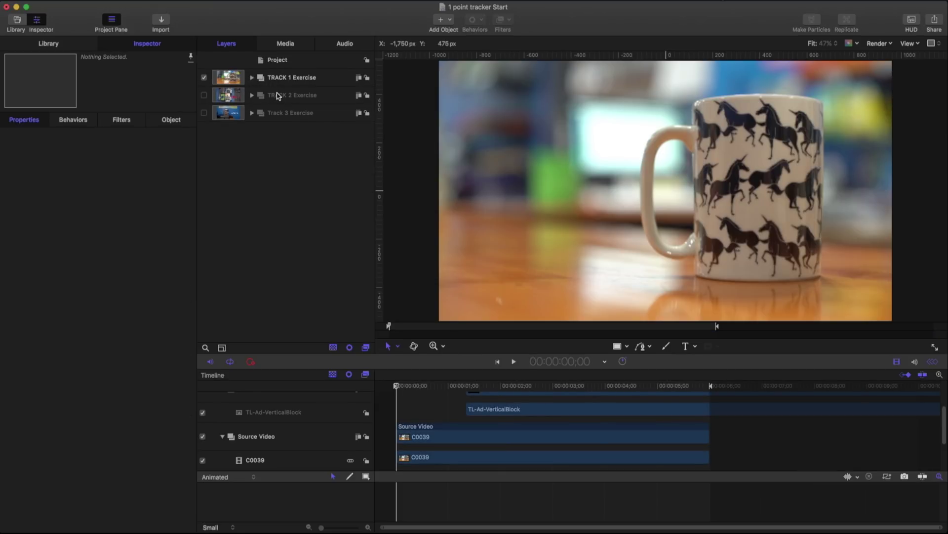
pyautogui.click(252, 77)
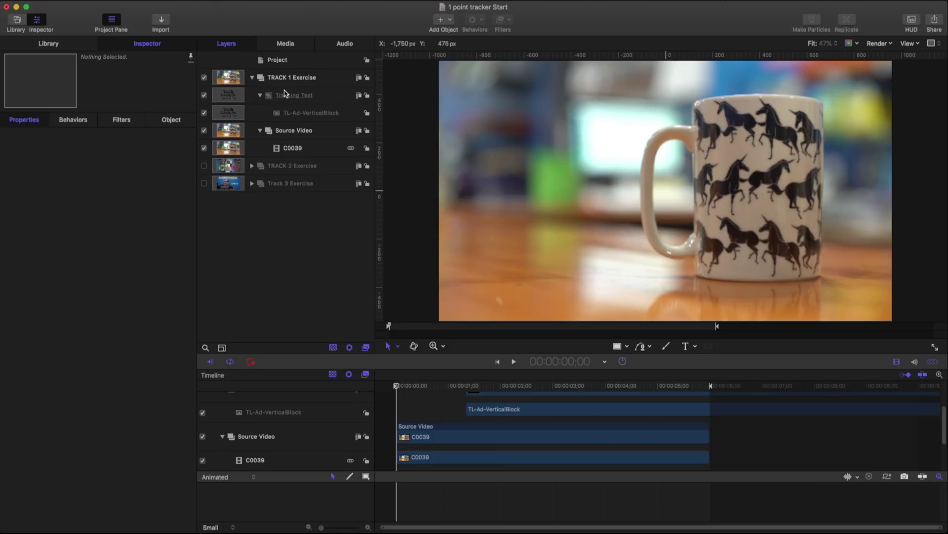
pyautogui.click(289, 131)
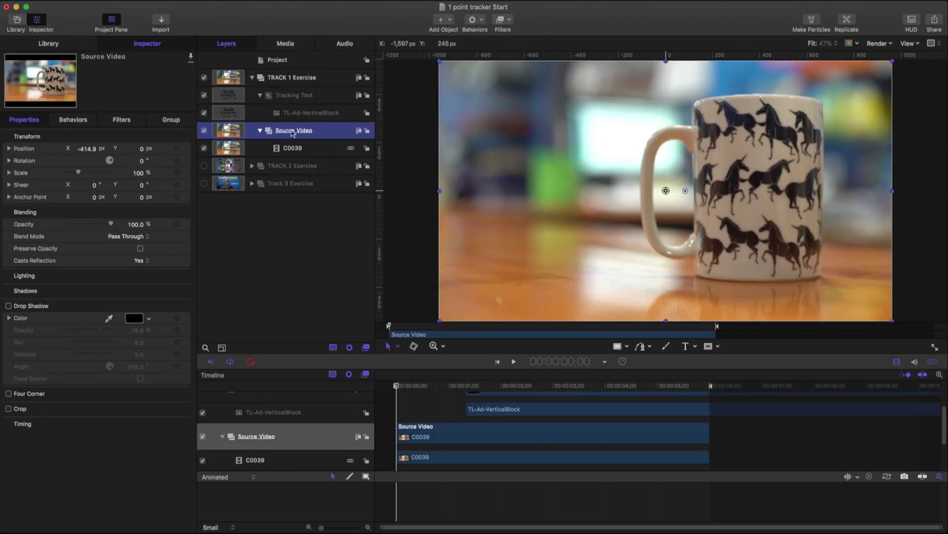
pyautogui.moveTo(399, 388); pyautogui.dragTo(477, 387)
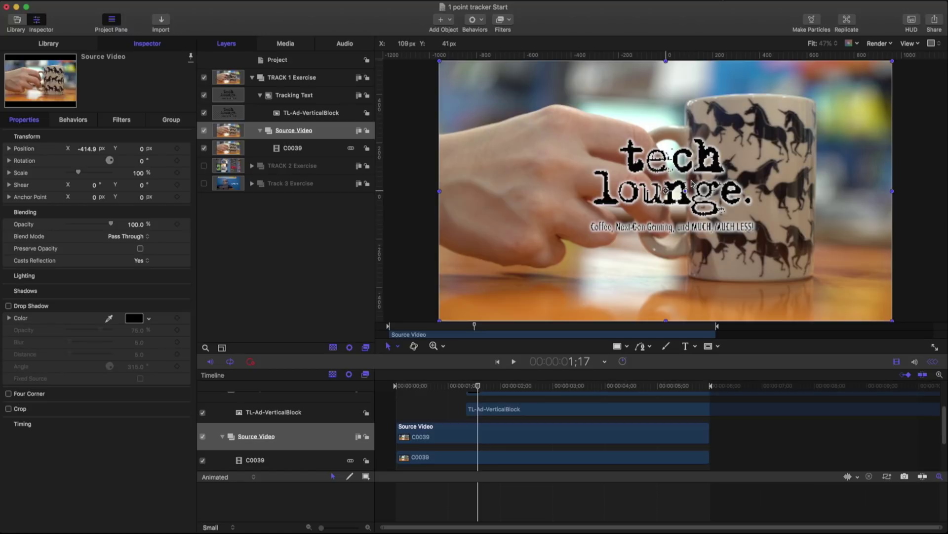
pyautogui.click(878, 44)
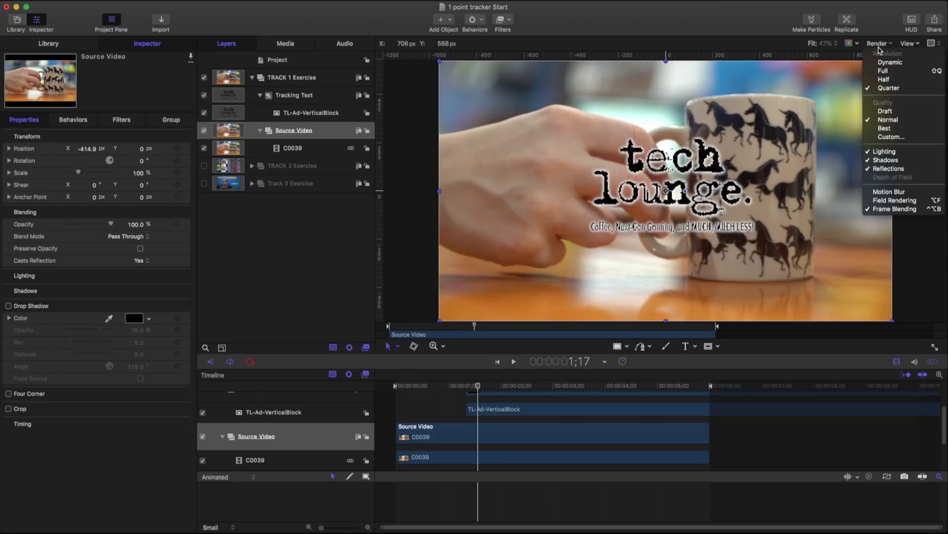
pyautogui.click(613, 126)
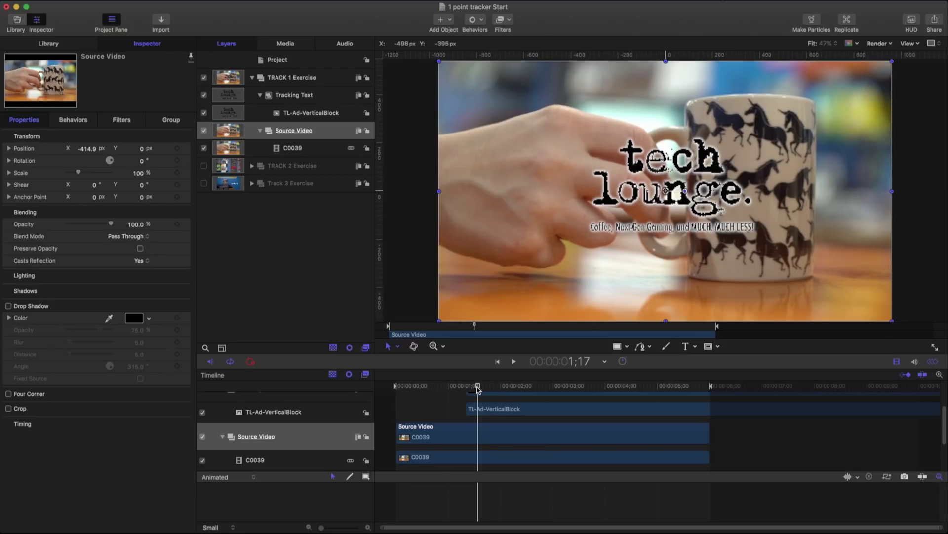
pyautogui.moveTo(478, 388); pyautogui.dragTo(449, 392)
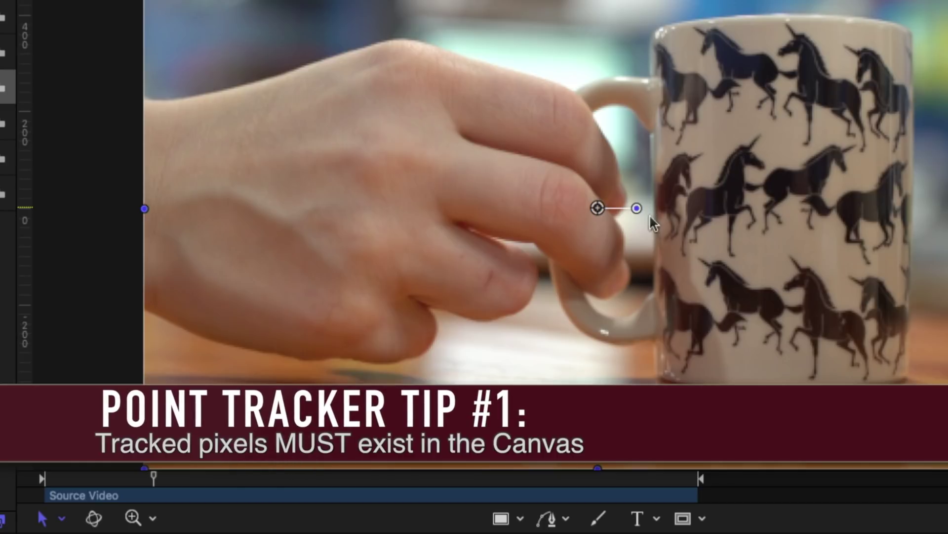
pyautogui.click(226, 478)
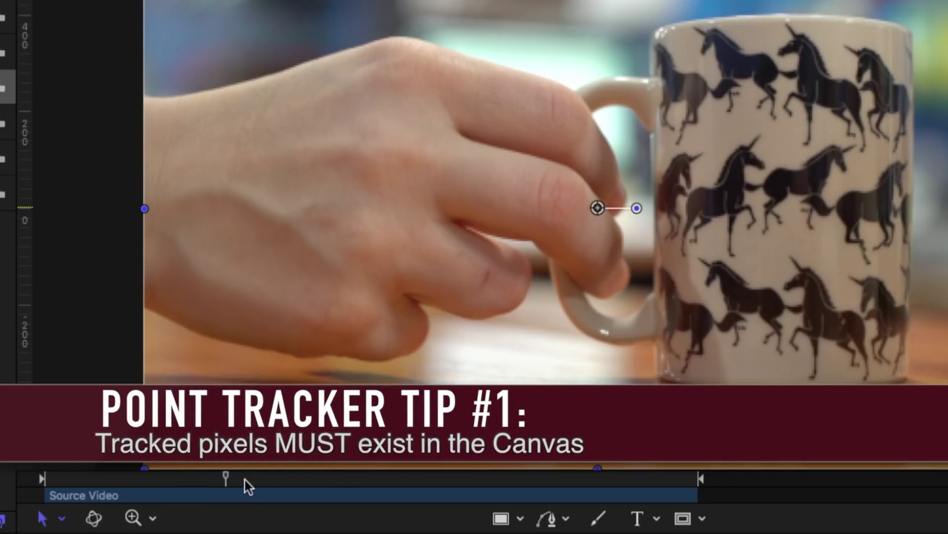
pyautogui.moveTo(244, 479); pyautogui.dragTo(389, 477)
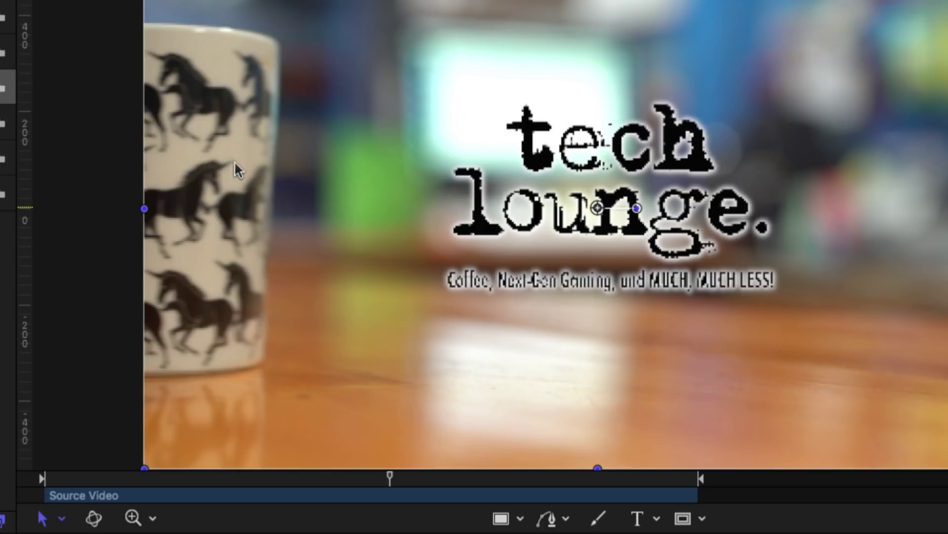
pyautogui.moveTo(401, 472); pyautogui.dragTo(201, 475)
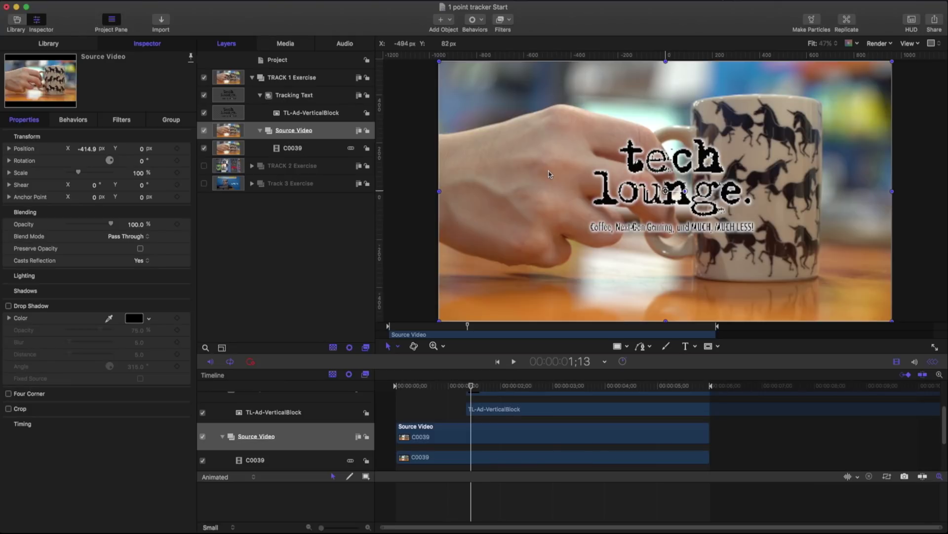
# Step: Apply the Motion Tracking Match Move behavior to the Tracking Text layer
pyautogui.click(292, 99)
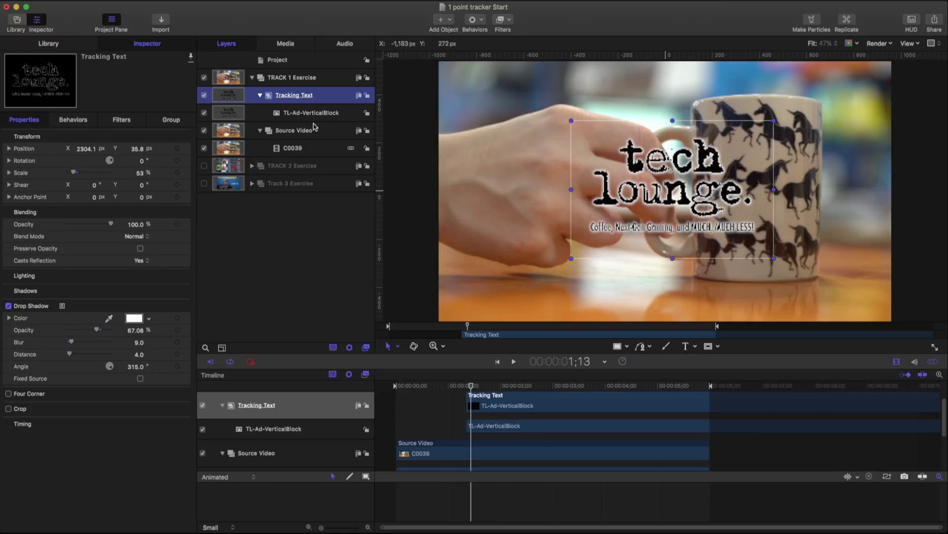
pyautogui.click(53, 45)
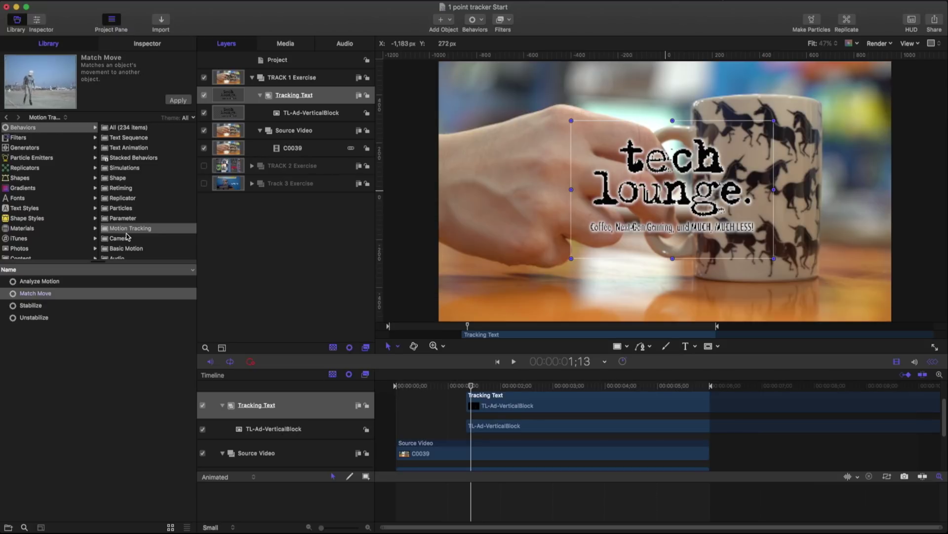
pyautogui.click(35, 286)
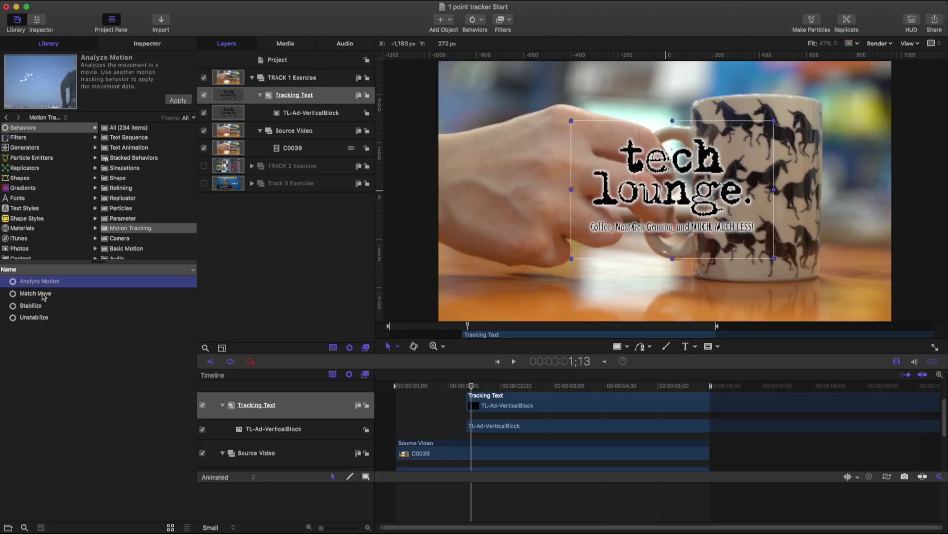
pyautogui.click(43, 296)
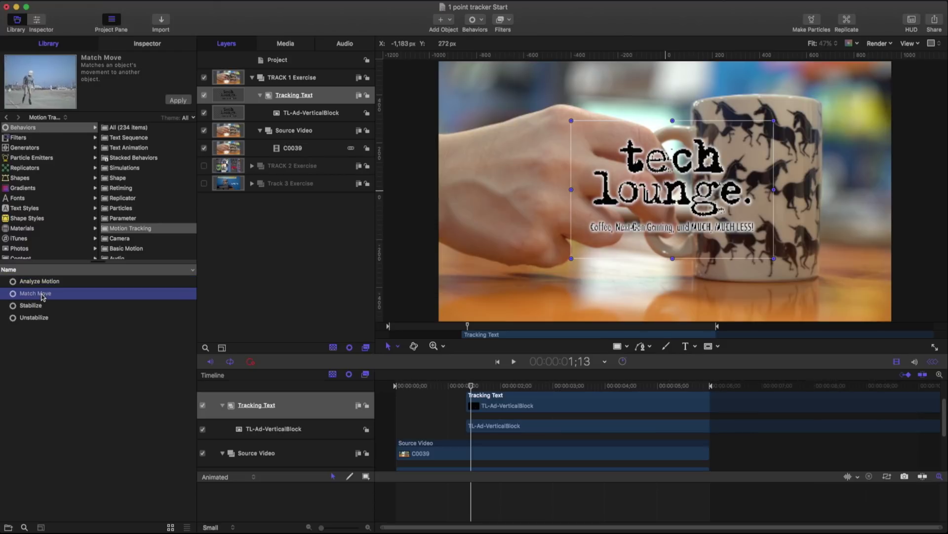
pyautogui.click(36, 307)
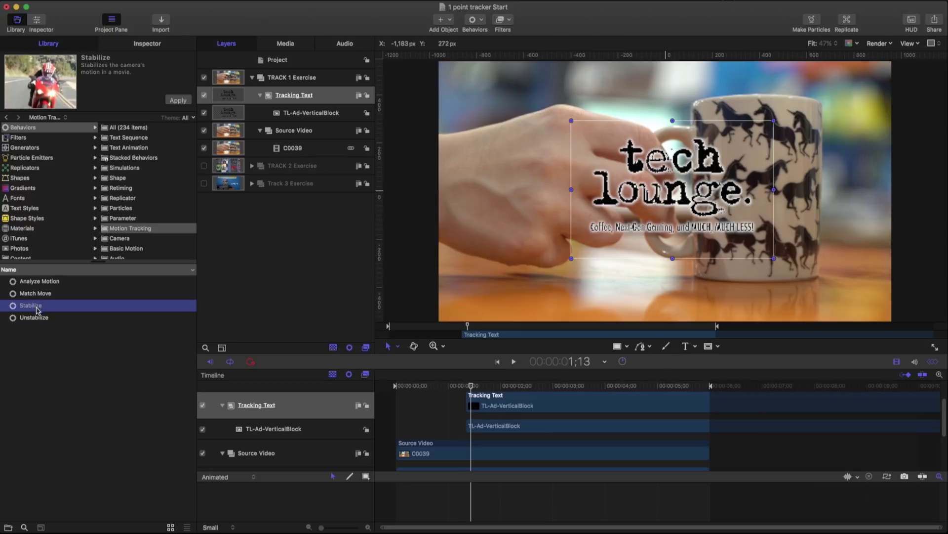
pyautogui.click(35, 318)
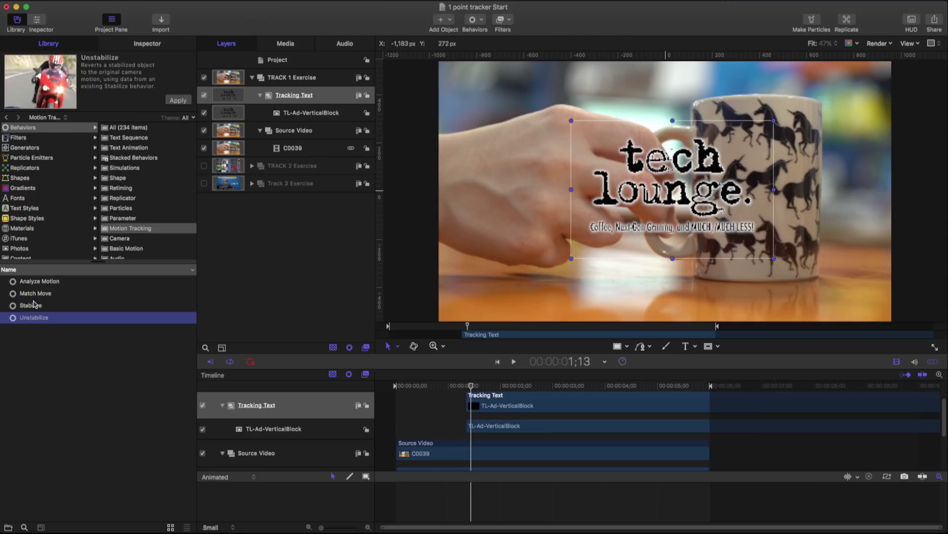
pyautogui.click(36, 295)
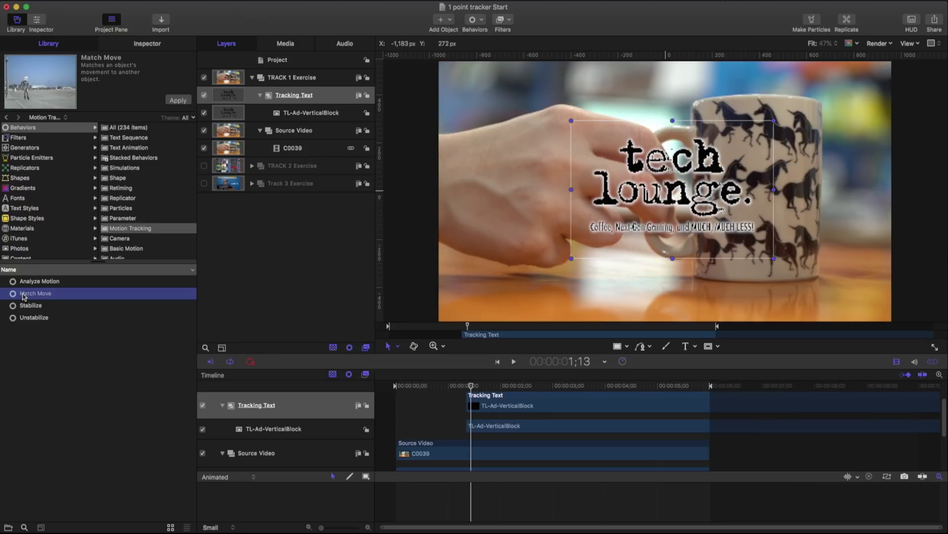
pyautogui.moveTo(22, 296); pyautogui.dragTo(295, 100)
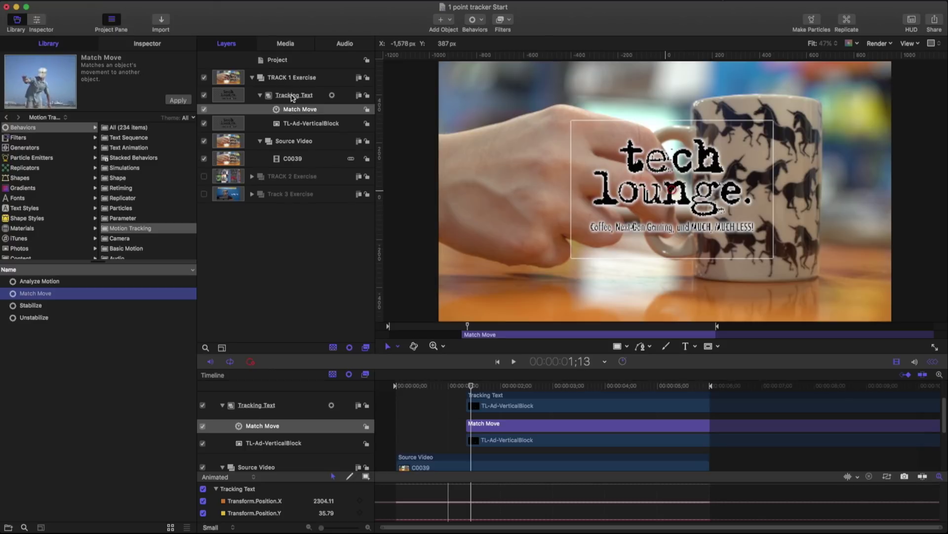
# Step: View the Match Move parameters in the Inspector, showing then hiding the Anchor settings
pyautogui.click(147, 44)
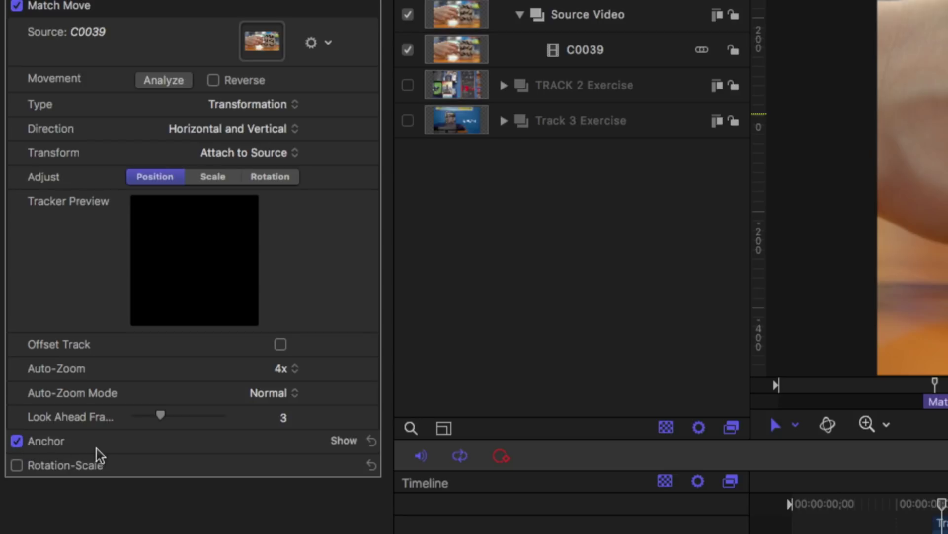
pyautogui.click(343, 441)
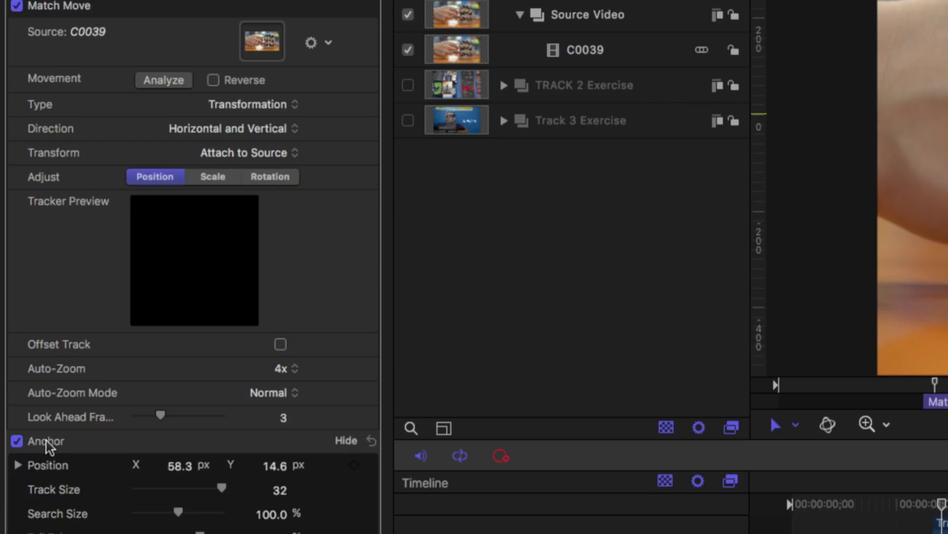
pyautogui.click(346, 440)
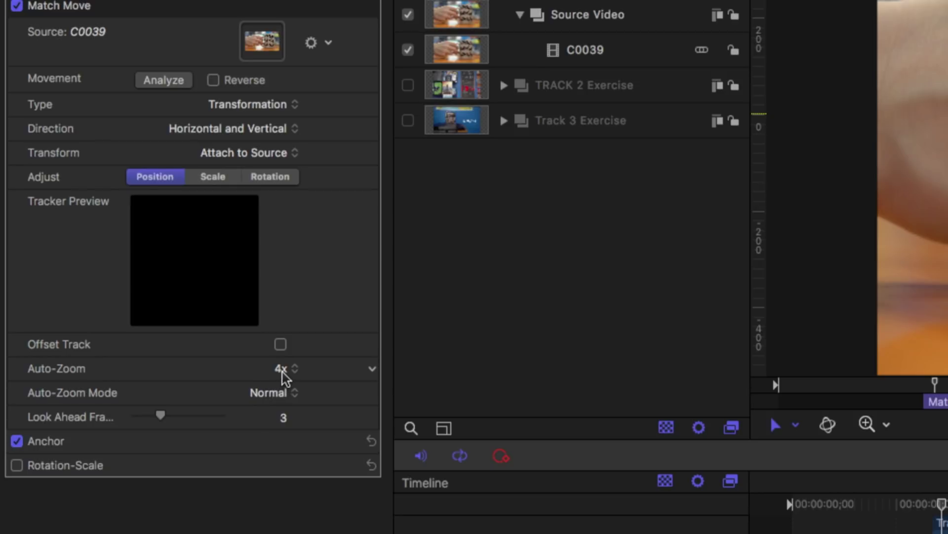
pyautogui.click(282, 369)
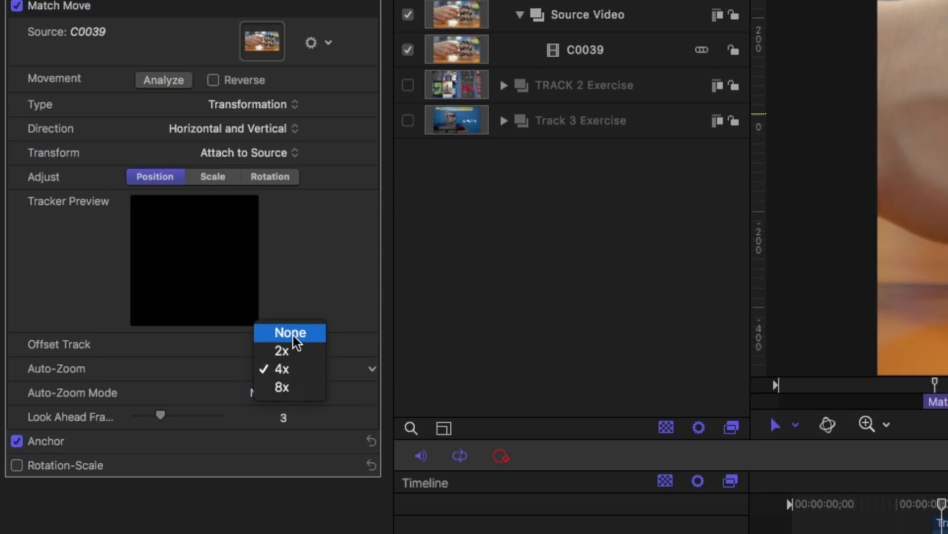
pyautogui.click(300, 373)
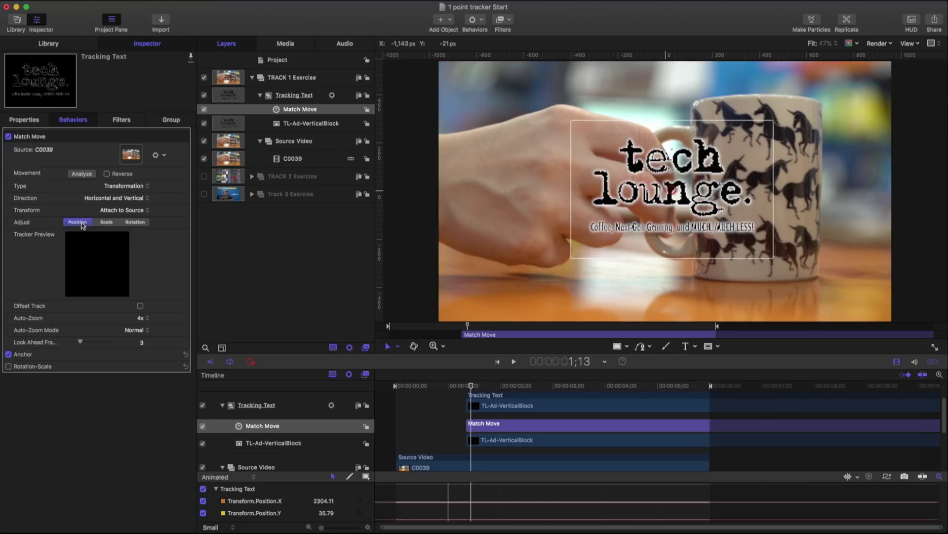
pyautogui.click(128, 211)
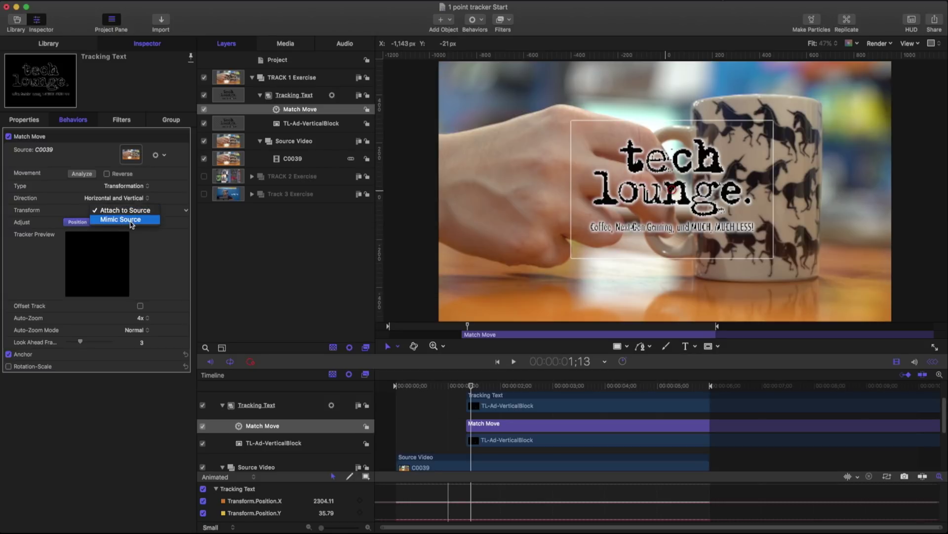
pyautogui.click(132, 211)
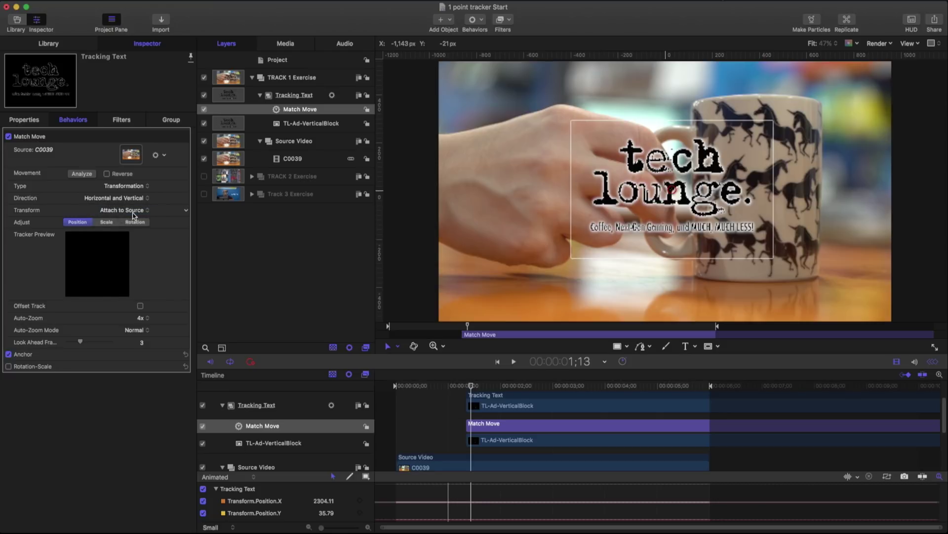
pyautogui.click(122, 198)
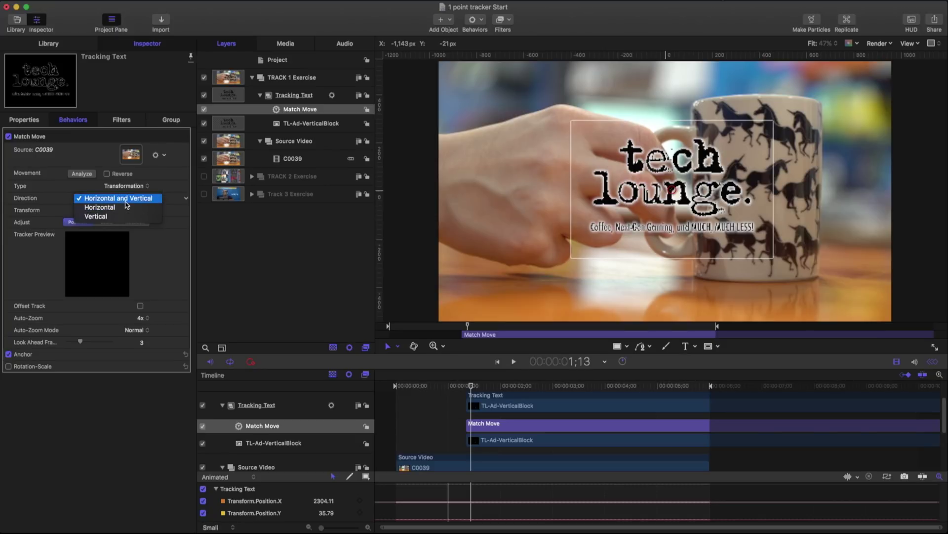
pyautogui.click(125, 201)
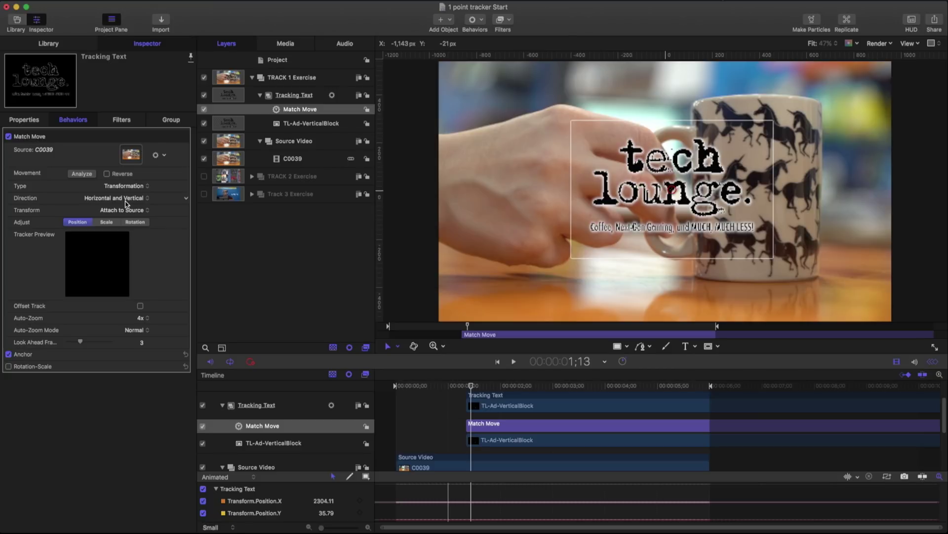
pyautogui.click(134, 187)
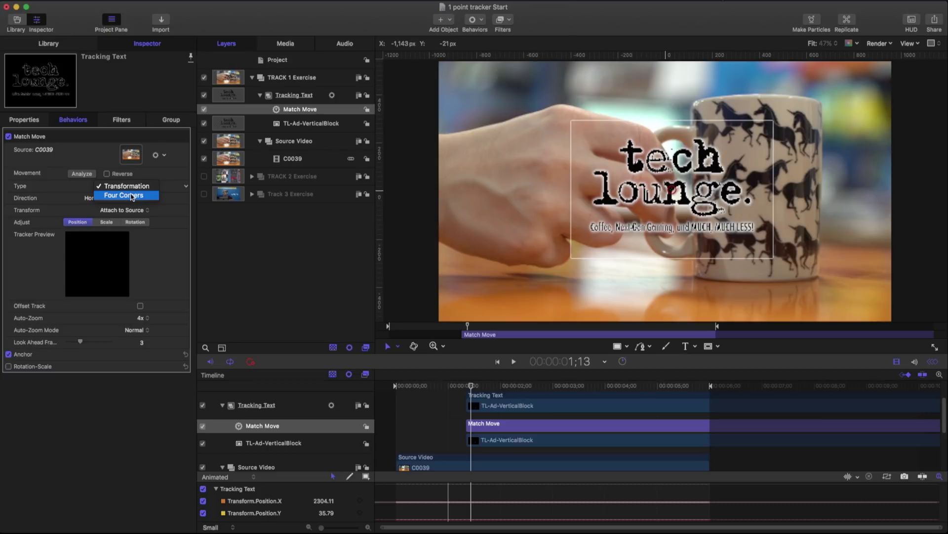
pyautogui.click(126, 189)
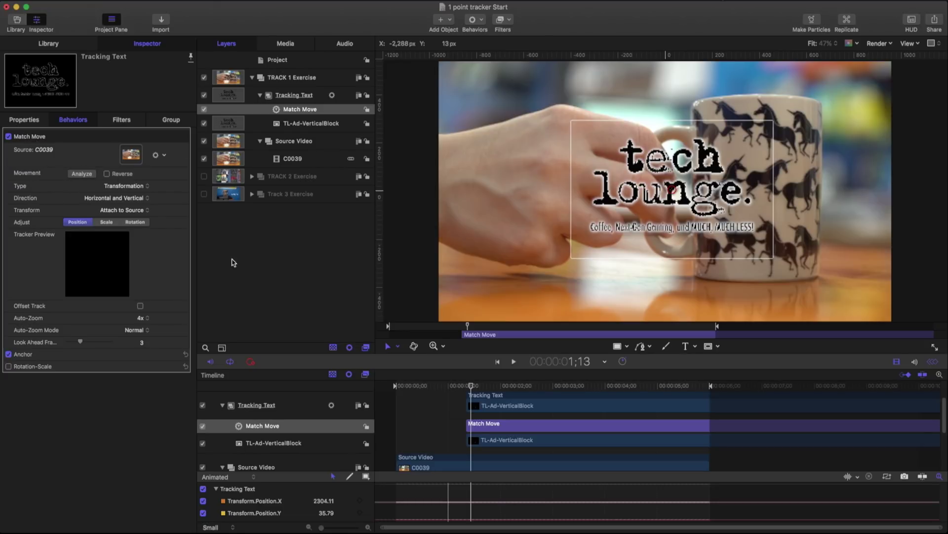
pyautogui.moveTo(472, 387); pyautogui.dragTo(468, 387)
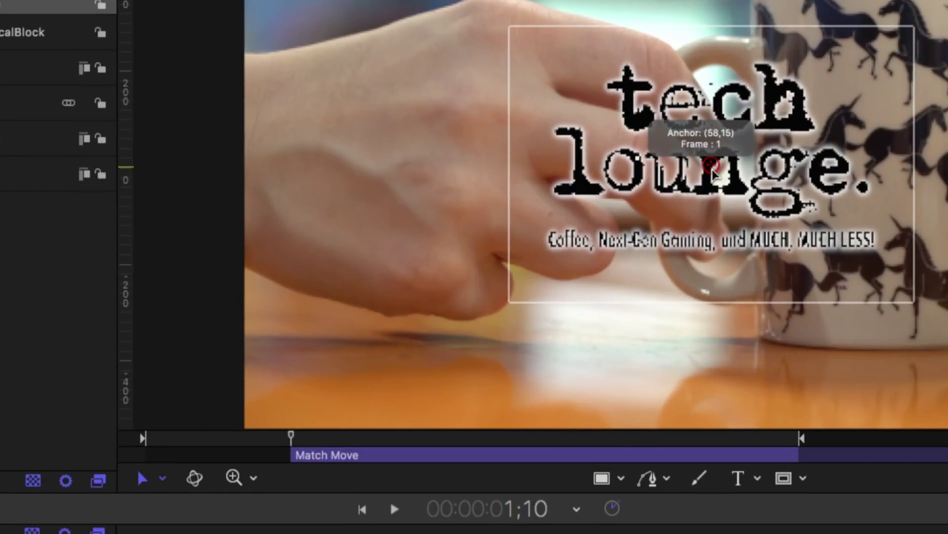
# Step: Position the anchor tracker on the mug's top rim, with Auto-Zoom raised to 8x
pyautogui.moveTo(713, 170); pyautogui.dragTo(864, 123)
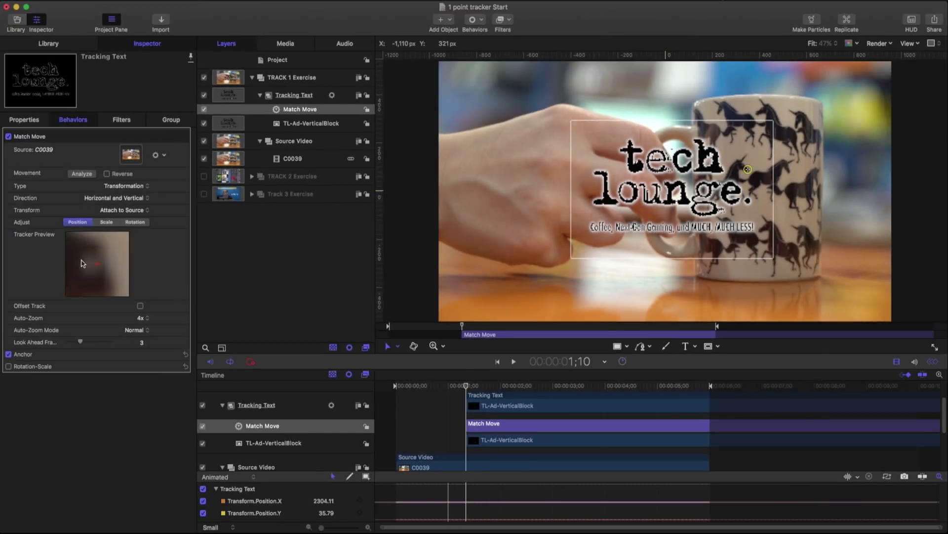
pyautogui.moveTo(748, 170); pyautogui.dragTo(759, 100)
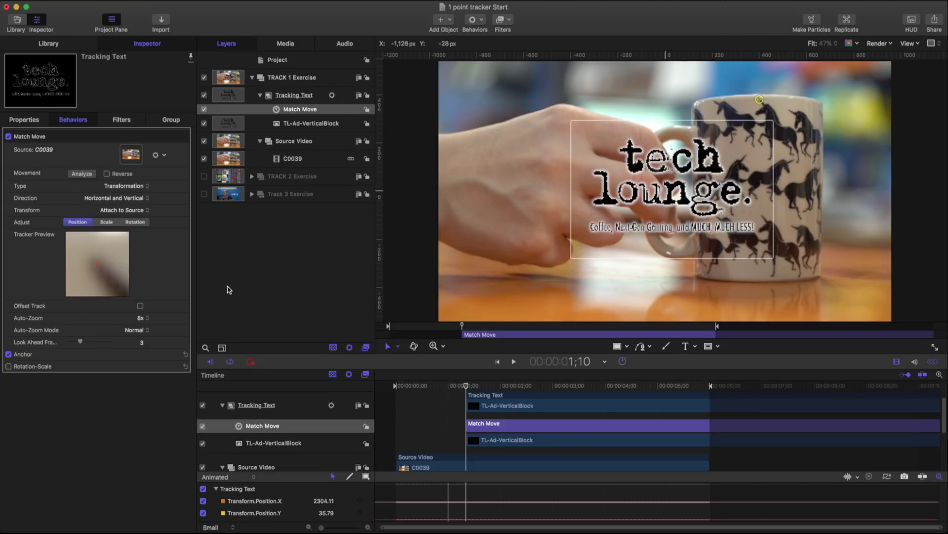
pyautogui.click(146, 318)
pyautogui.click(146, 309)
pyautogui.moveTo(760, 99); pyautogui.dragTo(760, 98)
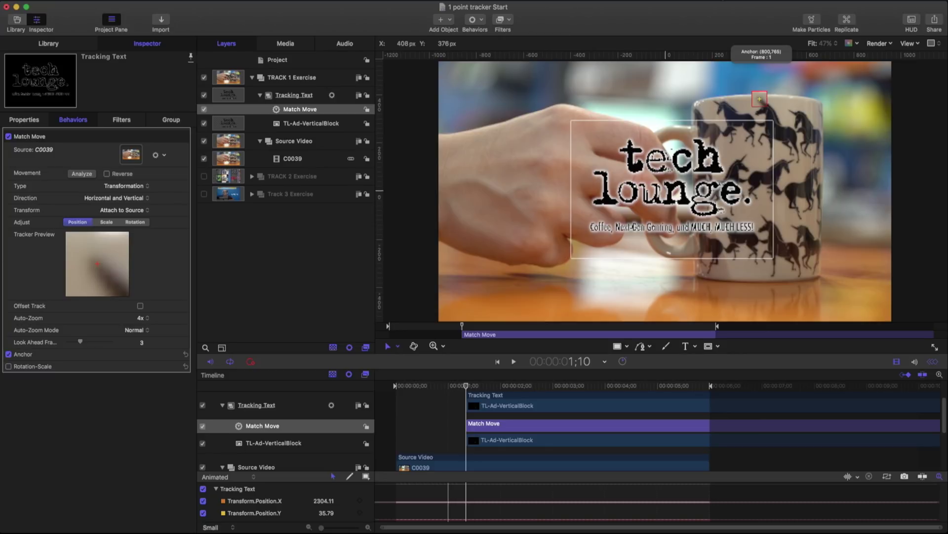
pyautogui.moveTo(760, 99); pyautogui.dragTo(760, 99)
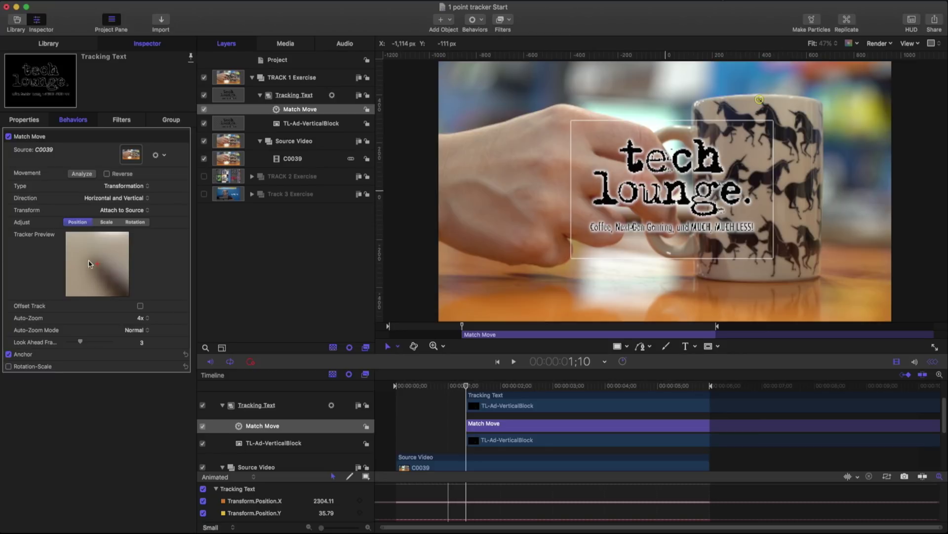
pyautogui.click(146, 317)
pyautogui.click(143, 327)
pyautogui.moveTo(760, 99); pyautogui.dragTo(760, 100)
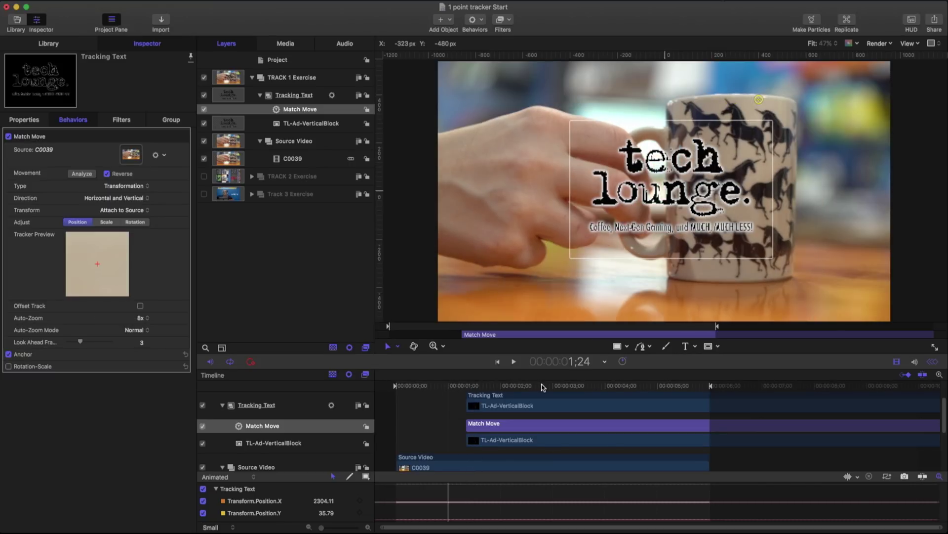
# Step: From the clip start, fine-tune the tracker on the mug rim and analyze part of its motion
pyautogui.click(397, 387)
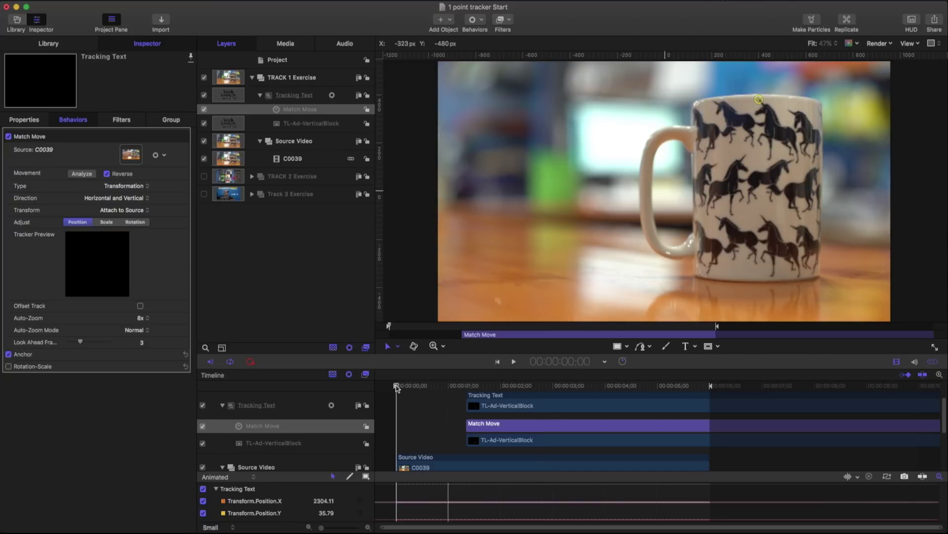
pyautogui.moveTo(759, 99); pyautogui.dragTo(759, 99)
pyautogui.moveTo(759, 99); pyautogui.dragTo(760, 100)
pyautogui.click(85, 175)
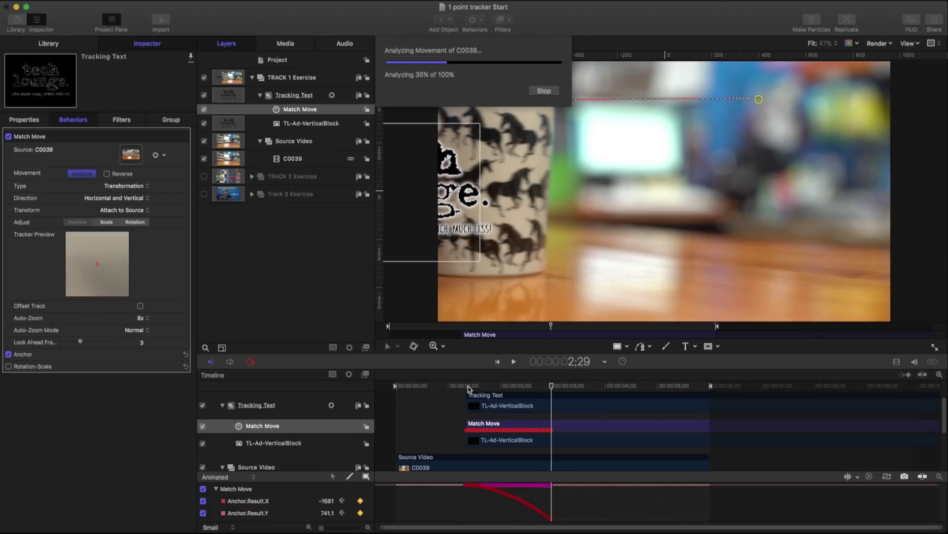
pyautogui.press('Escape')
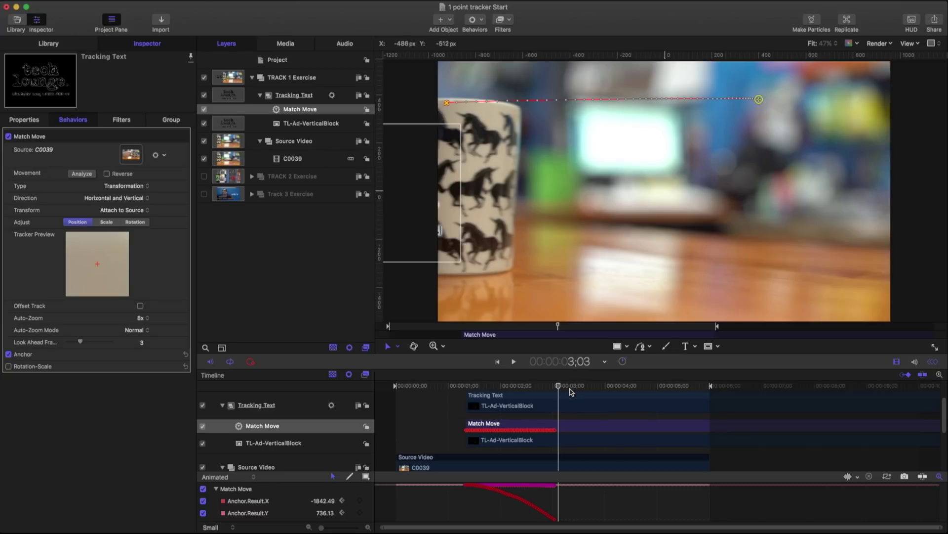
pyautogui.moveTo(559, 388); pyautogui.dragTo(468, 385)
# Step: Move the tracker and rerun the motion analysis, stopping at about 40 percent
pyautogui.moveTo(760, 101); pyautogui.dragTo(819, 130)
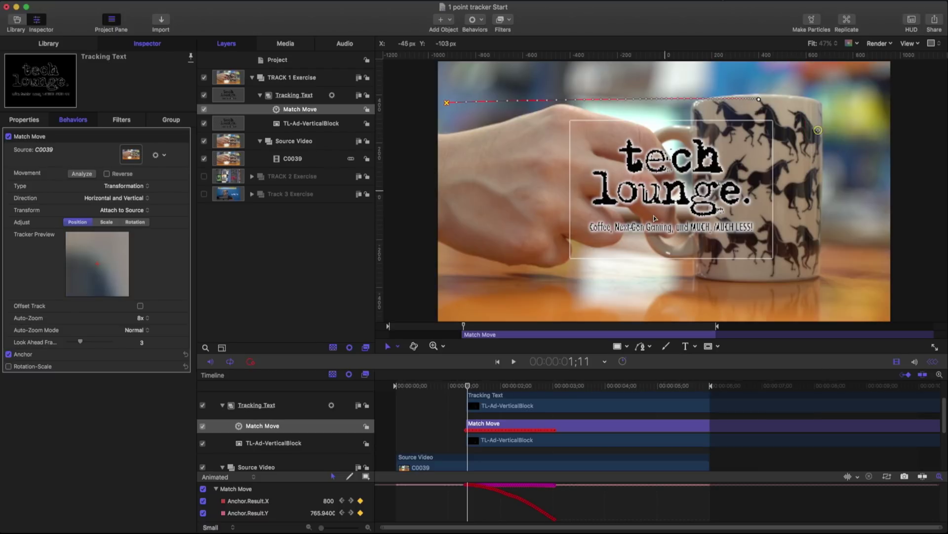
pyautogui.click(84, 174)
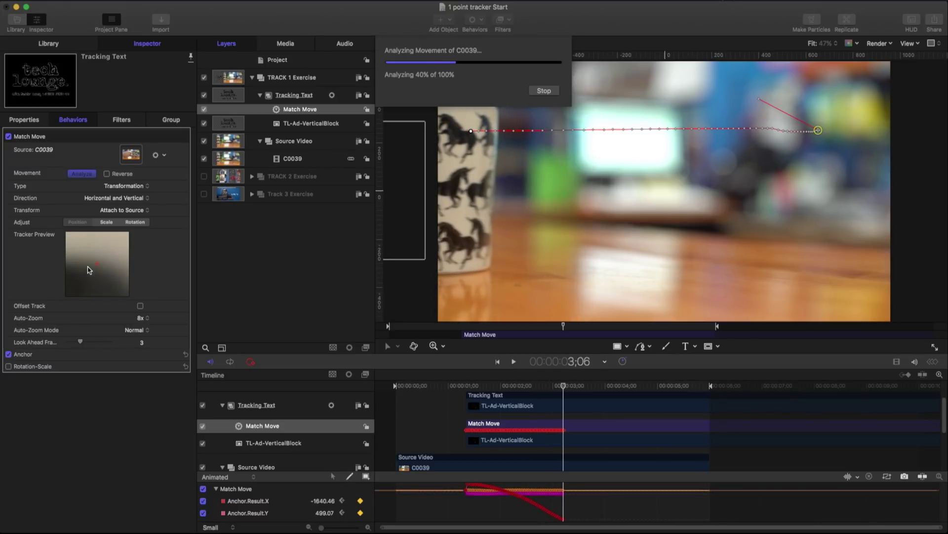
pyautogui.press('Escape')
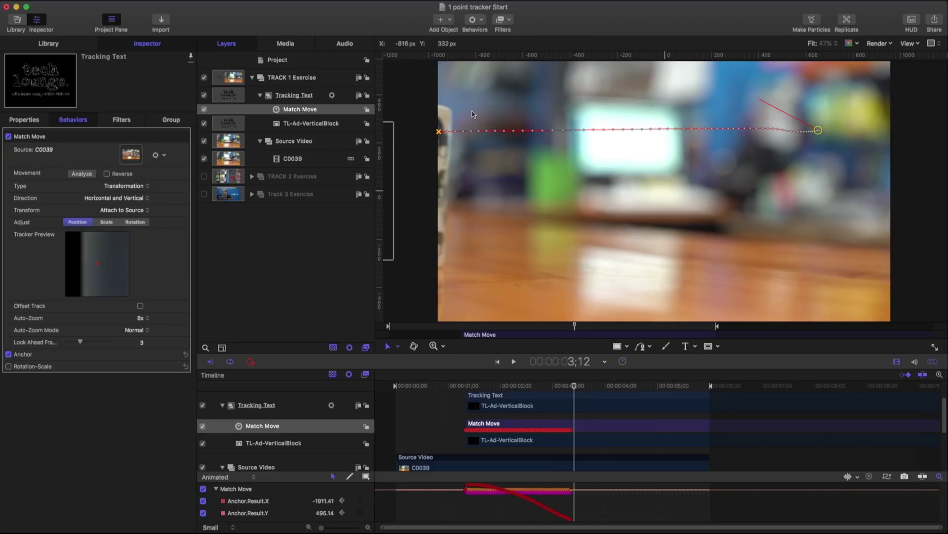
pyautogui.moveTo(574, 388); pyautogui.dragTo(466, 390)
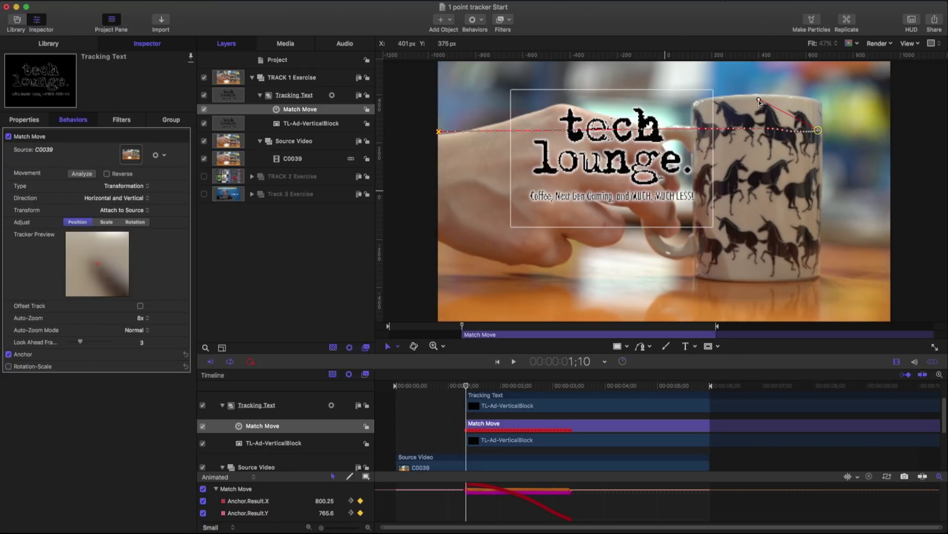
# Step: Set the tracking point on the mug and play through to confirm the text follows it
pyautogui.moveTo(759, 100); pyautogui.dragTo(759, 102)
pyautogui.moveTo(467, 389); pyautogui.dragTo(486, 389)
pyautogui.click(513, 361)
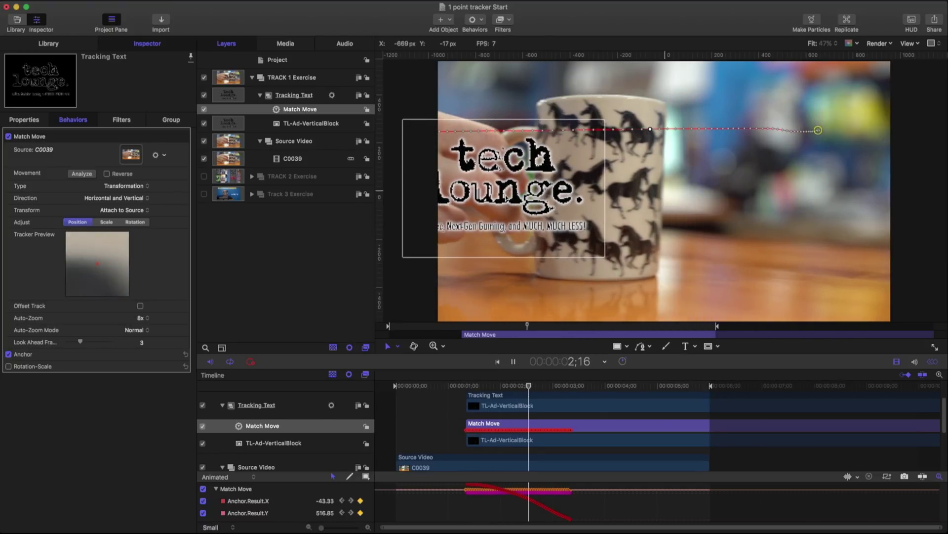
pyautogui.press('space')
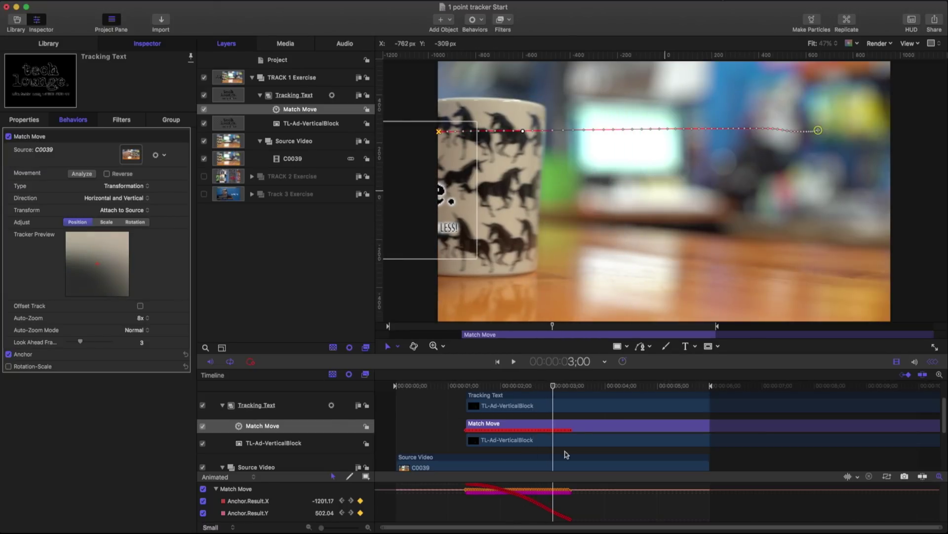
pyautogui.moveTo(554, 388); pyautogui.dragTo(467, 388)
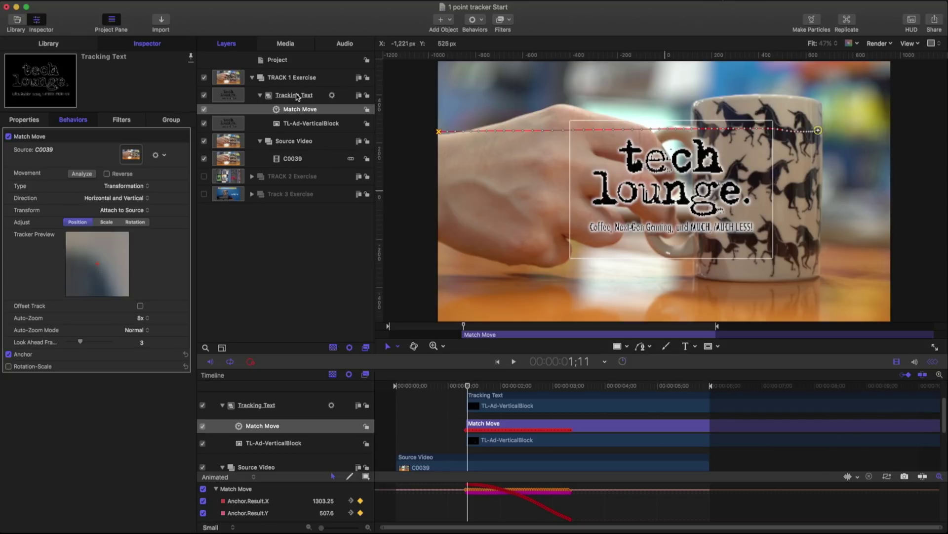
pyautogui.click(297, 96)
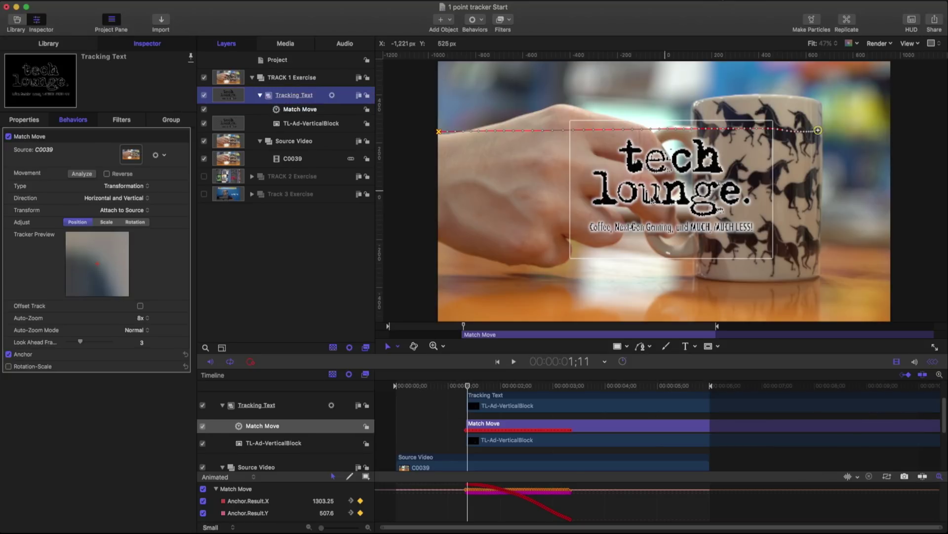
# Step: Offset the tech lounge text to the right of the mug, to X 2247.5, and review playback
pyautogui.moveTo(652, 200); pyautogui.dragTo(947, 198)
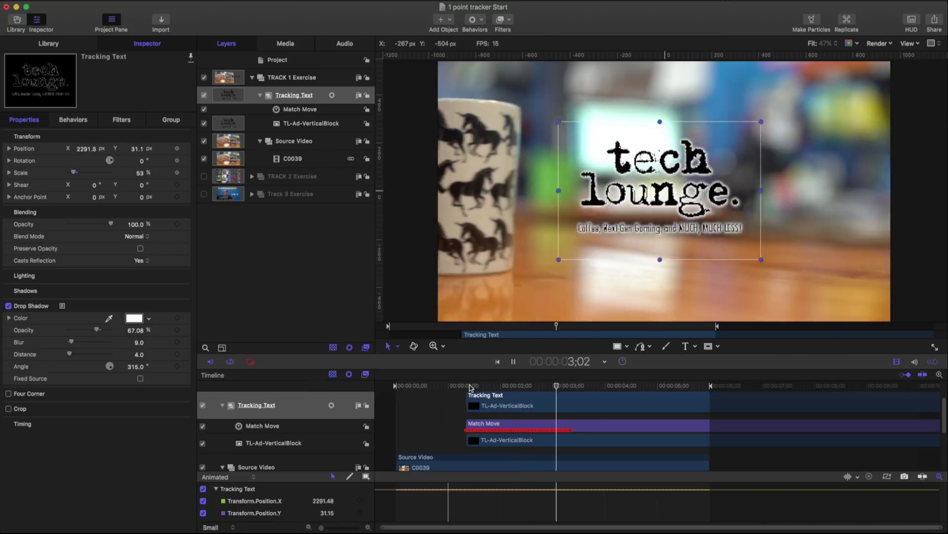
pyautogui.press('space')
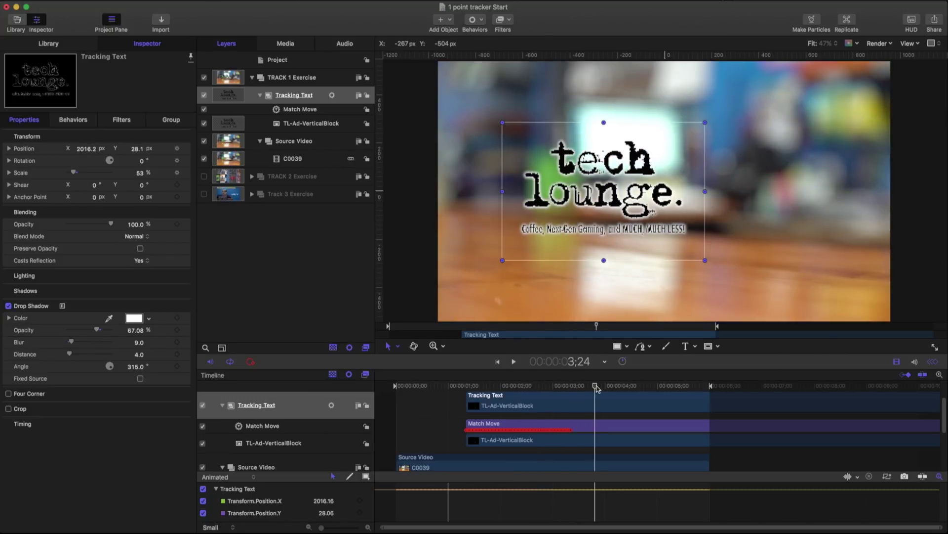
pyautogui.moveTo(596, 388)
pyautogui.mouseDown()
pyautogui.moveTo(549, 393)
pyautogui.moveTo(582, 393)
pyautogui.mouseUp()
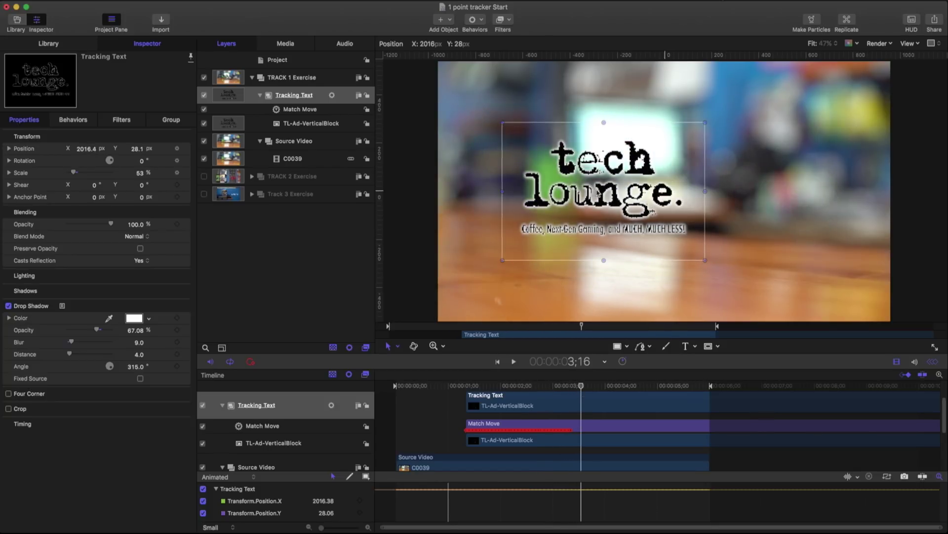
pyautogui.moveTo(599, 193); pyautogui.dragTo(659, 194)
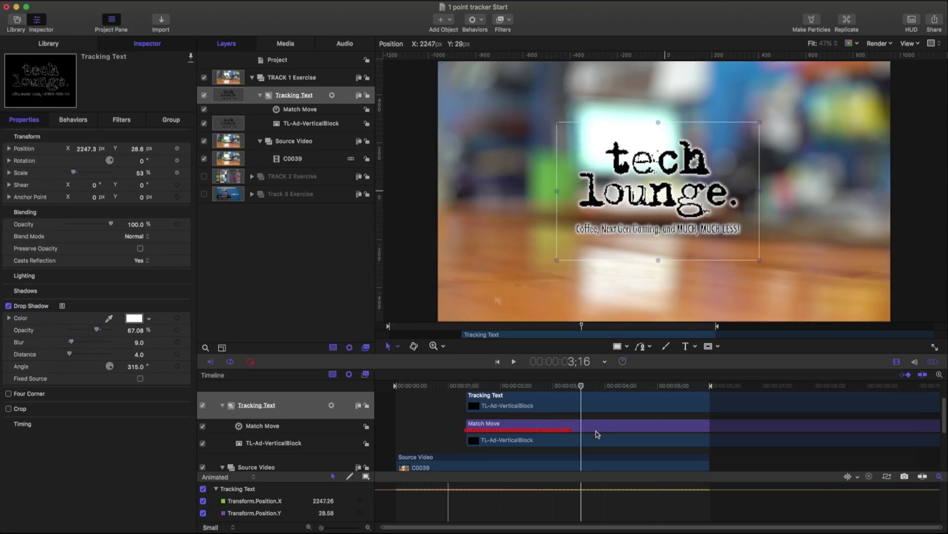
pyautogui.press('space')
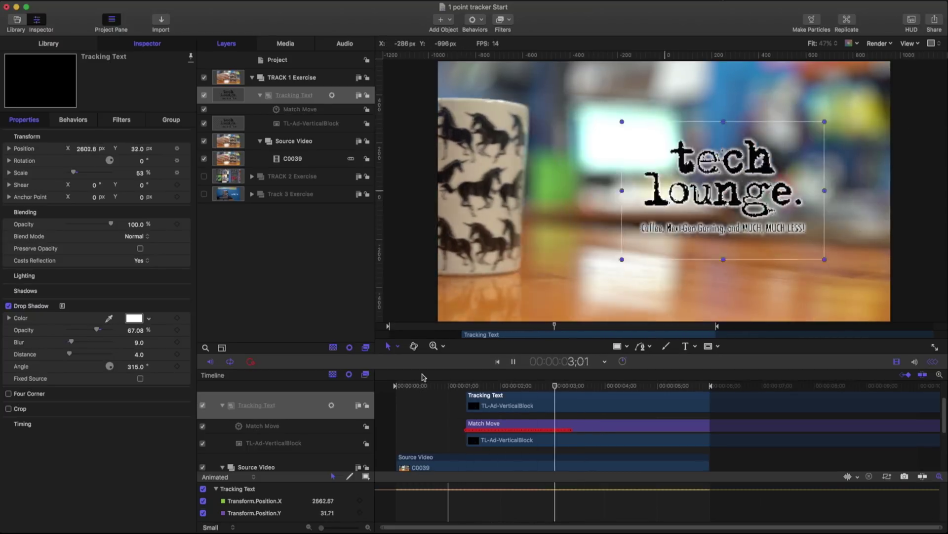
pyautogui.press('space')
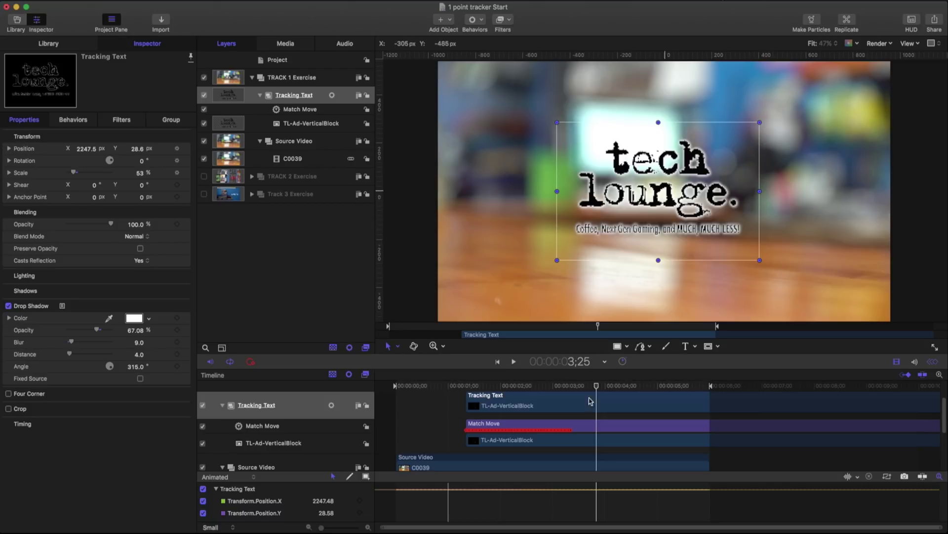
pyautogui.click(569, 430)
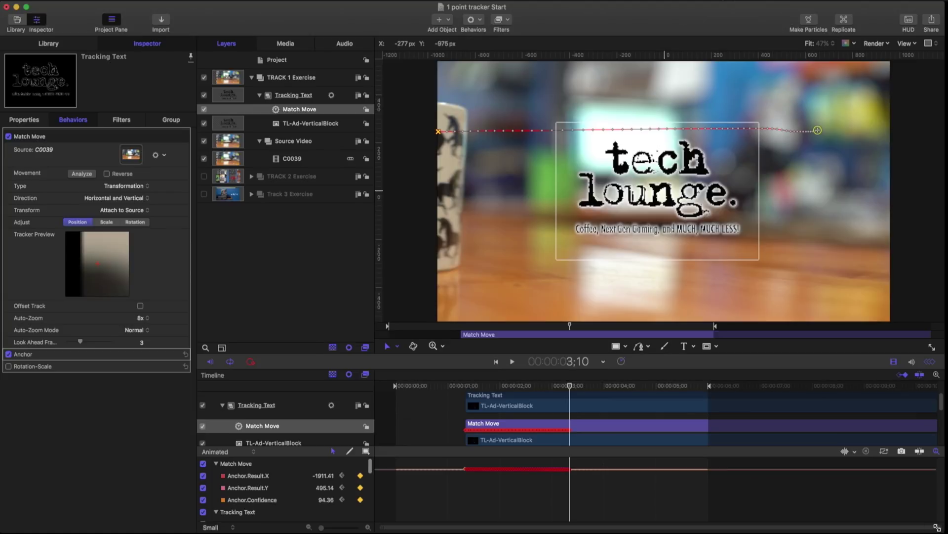
# Step: Apply Ease Both to the last Anchor.Result tracking keyframe
pyautogui.moveTo(925, 528); pyautogui.dragTo(721, 528)
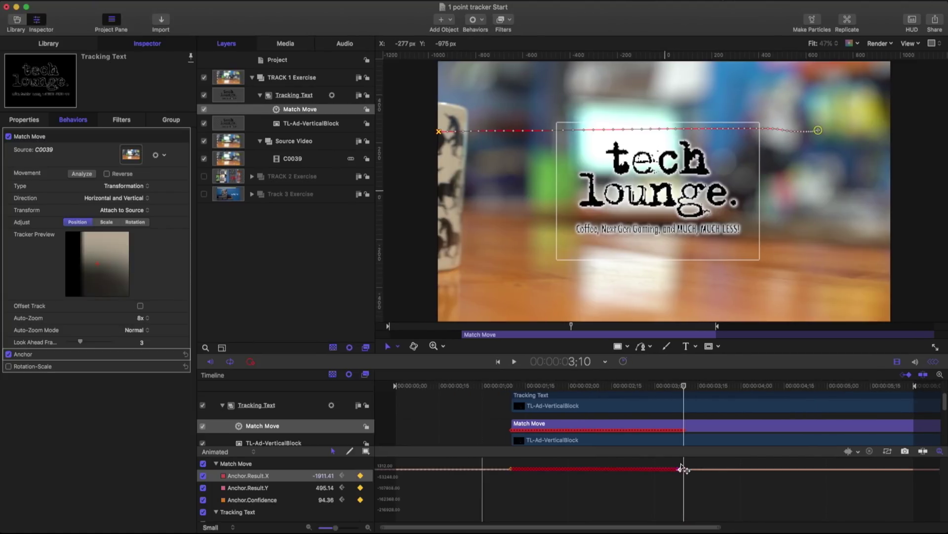
pyautogui.click(683, 468)
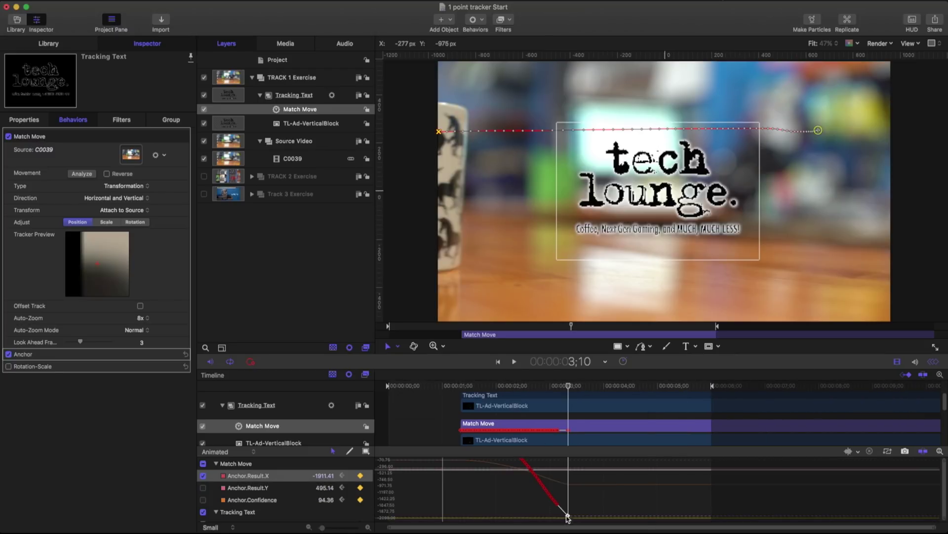
pyautogui.rightClick(568, 517)
pyautogui.moveTo(586, 503)
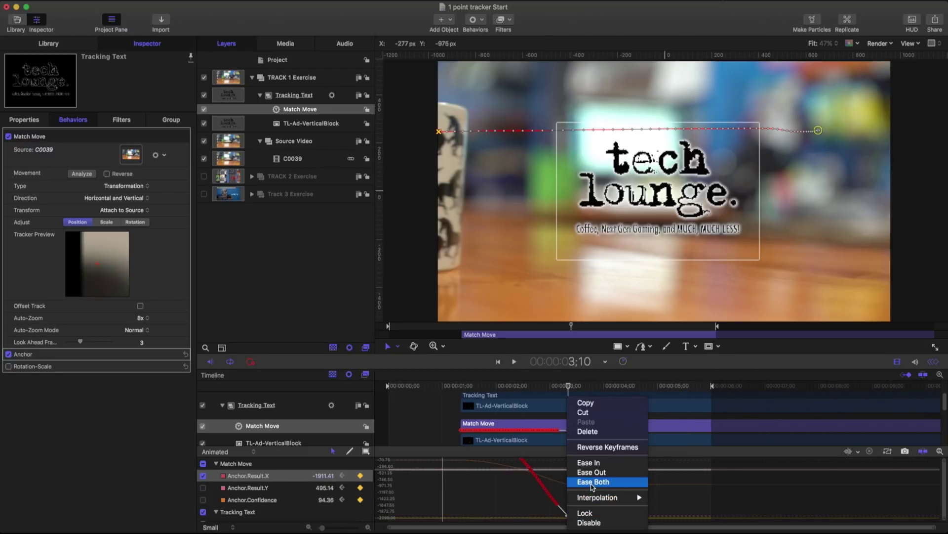
pyautogui.click(593, 481)
# Step: Select the Anchor.Result Y and X curves and inspect the end keyframe's options
pyautogui.click(572, 514)
pyautogui.click(567, 516)
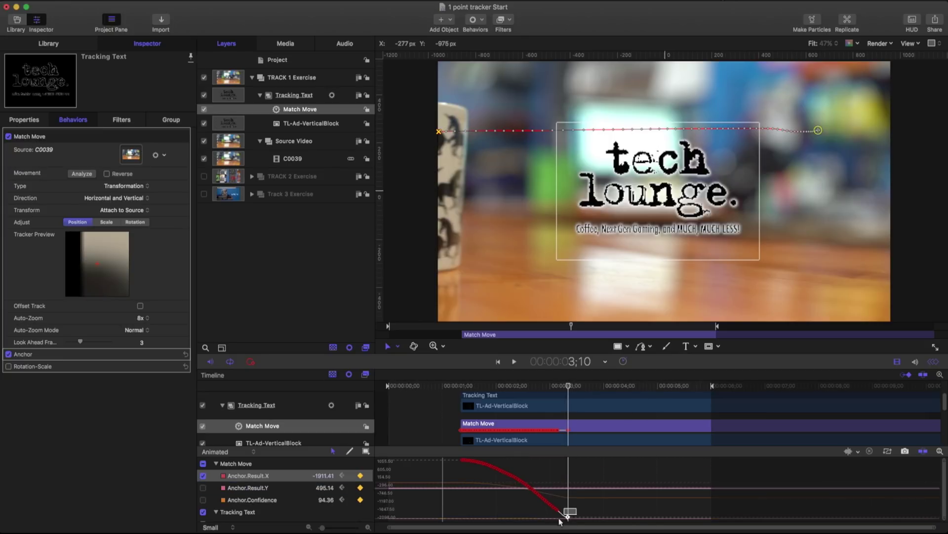
pyautogui.rightClick(567, 516)
pyautogui.click(574, 471)
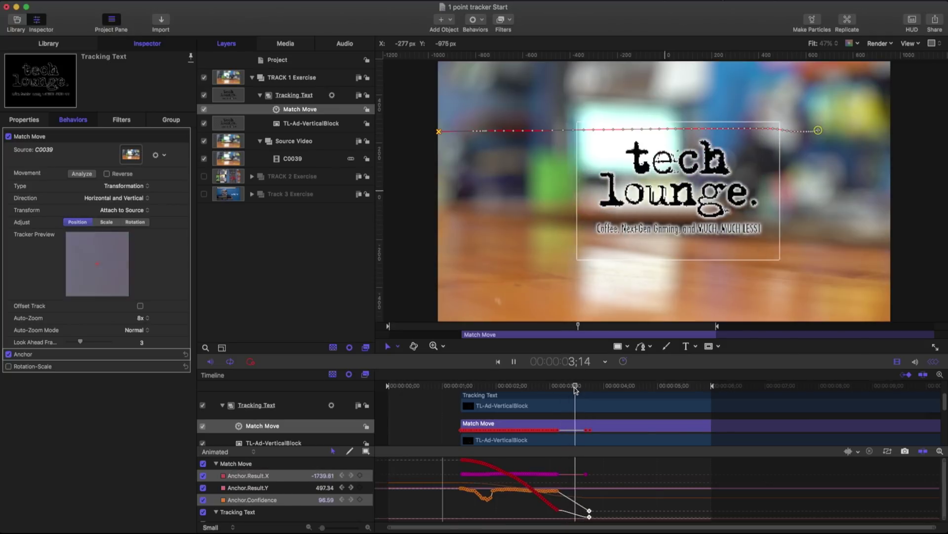
pyautogui.press('super+r')
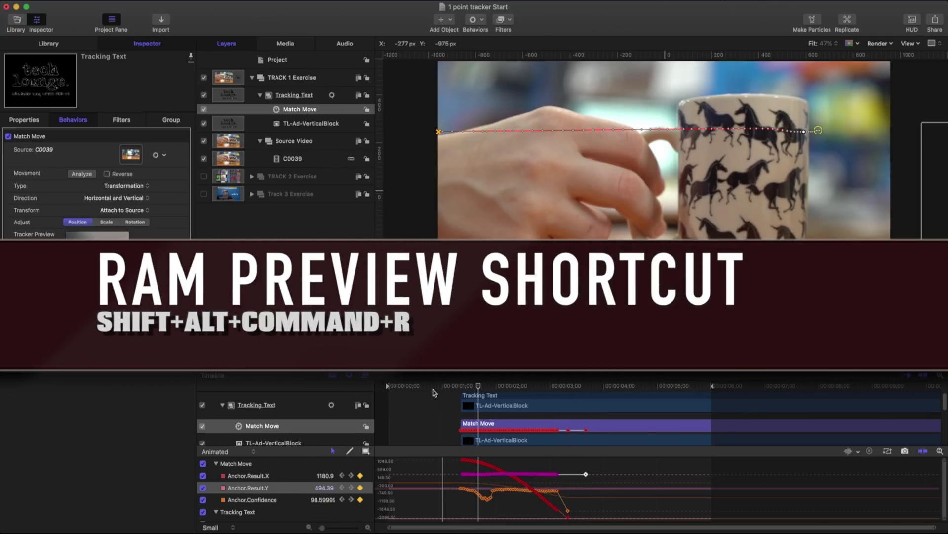
# Step: RAM-preview the tracked mug shot, play it back, and collapse TRACK 1 Exercise
pyautogui.press('shift+alt+super+r')
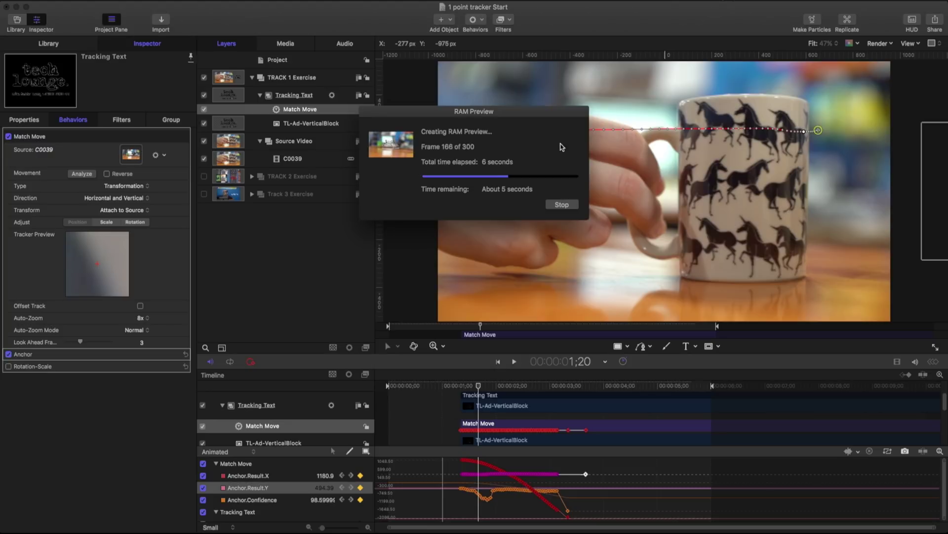
pyautogui.click(561, 204)
pyautogui.moveTo(479, 386); pyautogui.dragTo(417, 392)
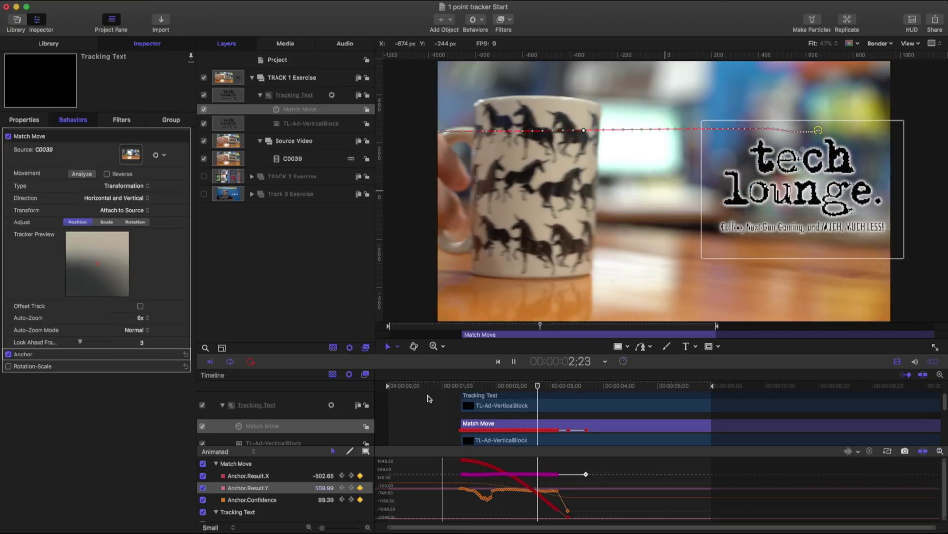
pyautogui.press('space')
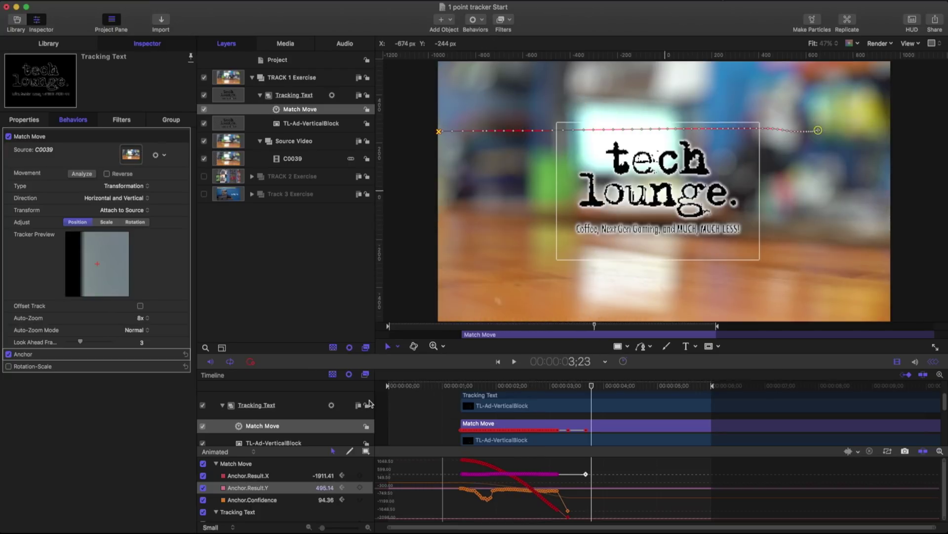
pyautogui.click(253, 78)
# Step: Hide TRACK 1 Exercise, then show, select and expand TRACK 2 Exercise
pyautogui.click(204, 78)
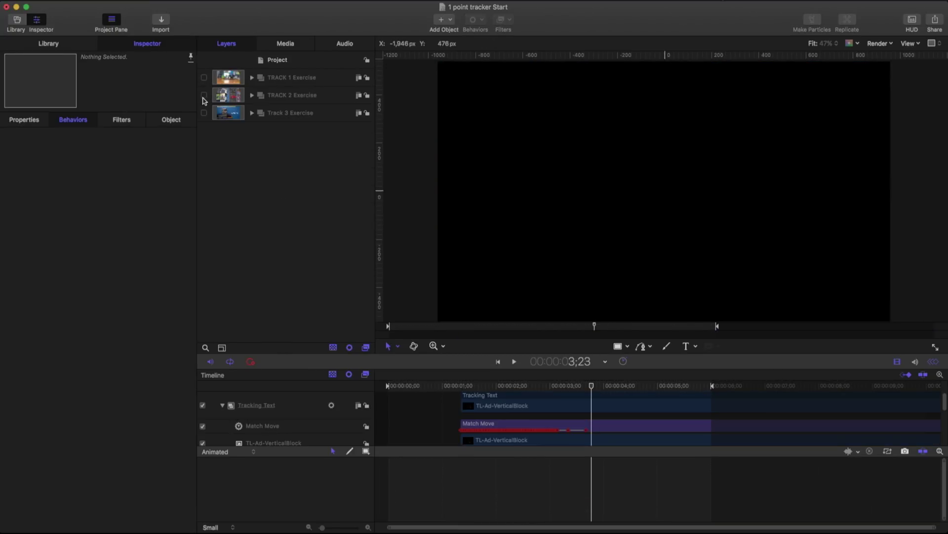
pyautogui.click(204, 95)
pyautogui.click(300, 98)
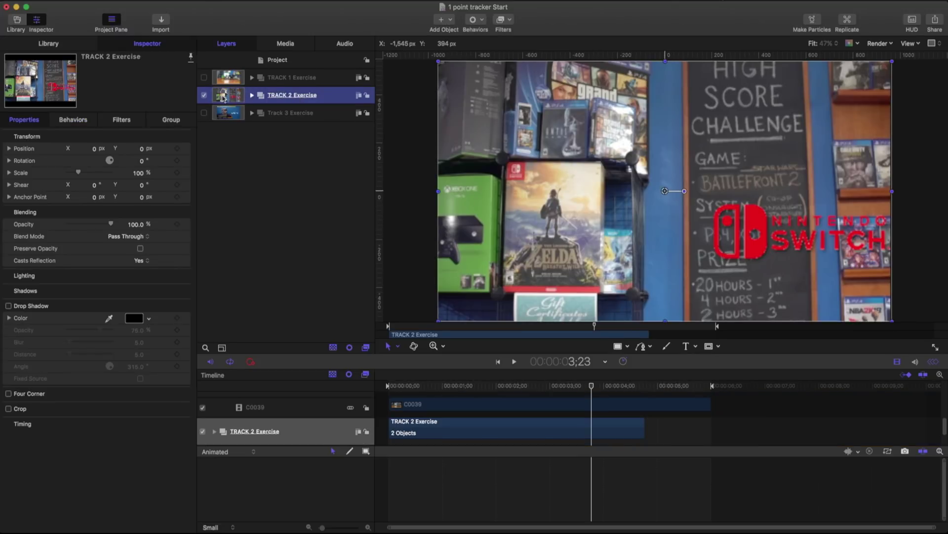
pyautogui.click(253, 96)
# Step: Place the Switch logo beside the Zelda box on the first frame and select the NIN switch 1 layer
pyautogui.moveTo(807, 239); pyautogui.dragTo(703, 240)
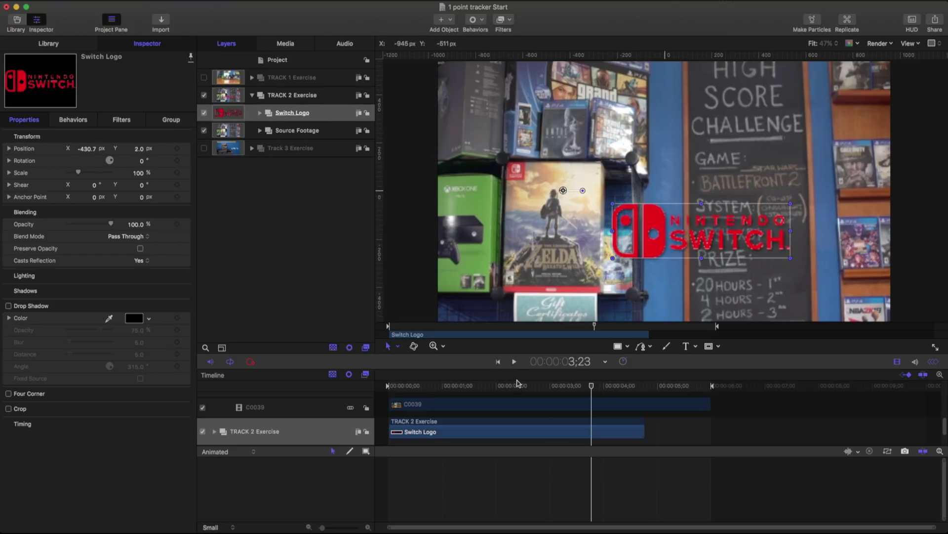
pyautogui.press('Home')
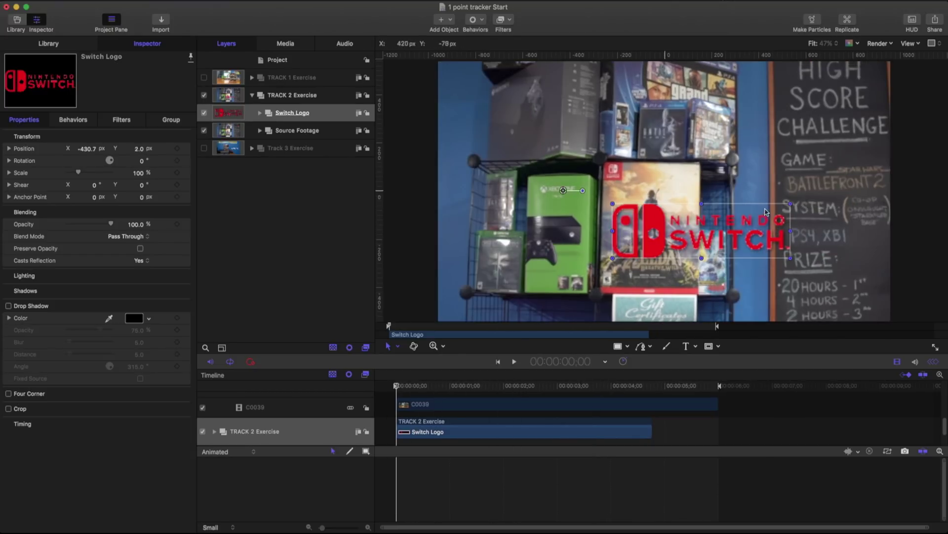
pyautogui.moveTo(765, 212); pyautogui.dragTo(744, 239)
pyautogui.click(259, 113)
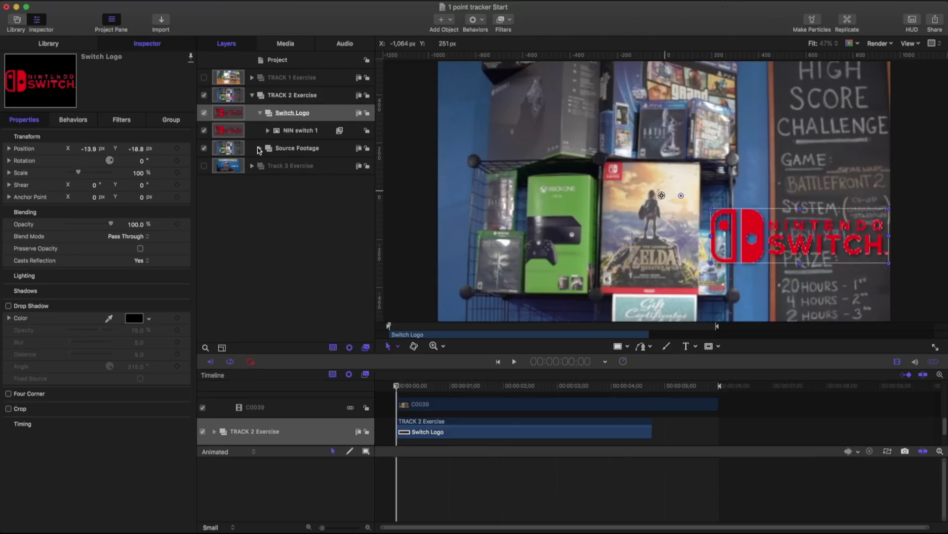
pyautogui.click(297, 130)
pyautogui.press('super+2')
# Step: Add Match Move to NIN switch 1, set its tracker anchor on the Zelda box, and analyze
pyautogui.moveTo(35, 293); pyautogui.dragTo(296, 131)
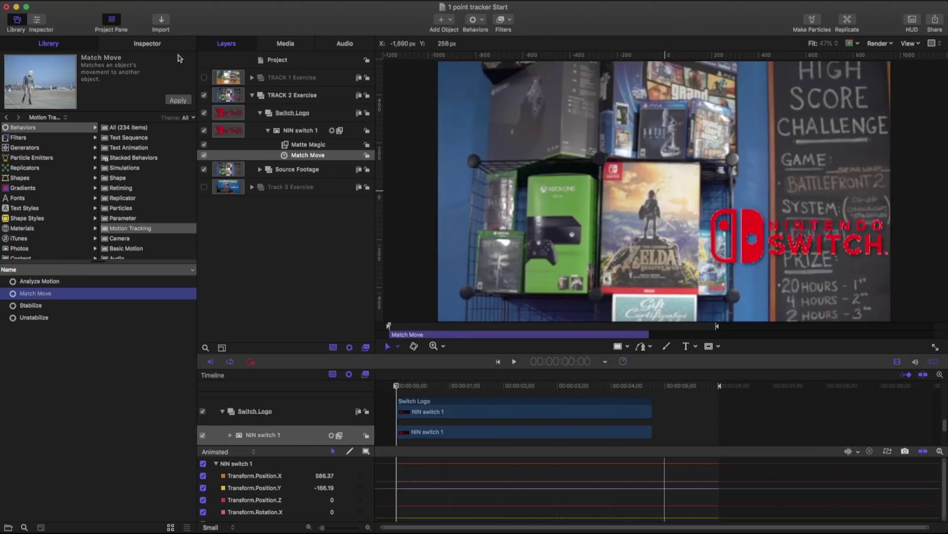
pyautogui.press('super+3')
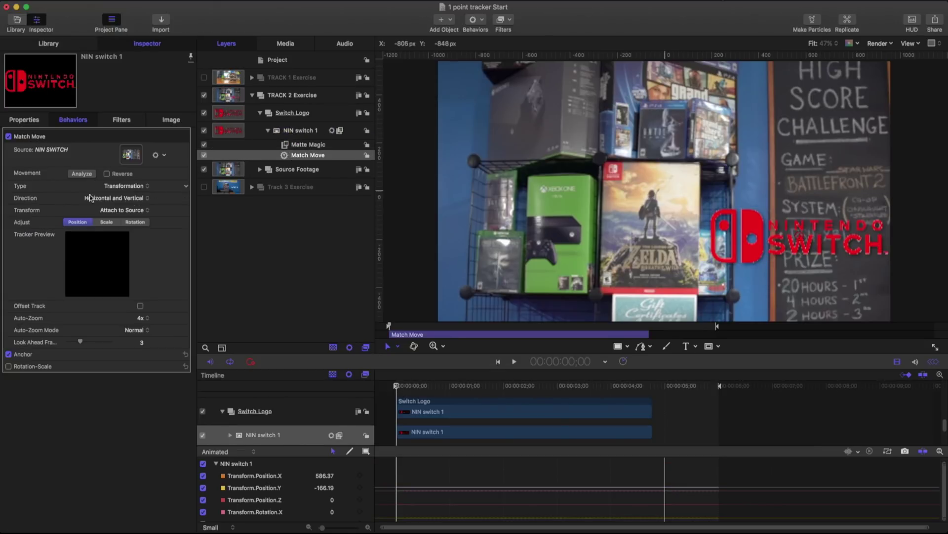
pyautogui.moveTo(801, 240); pyautogui.dragTo(700, 228)
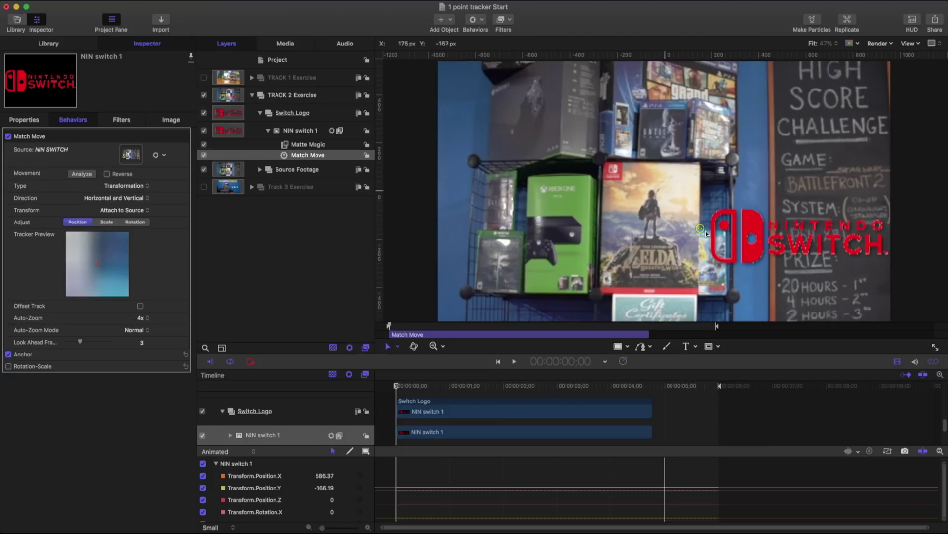
pyautogui.moveTo(705, 231); pyautogui.dragTo(573, 234)
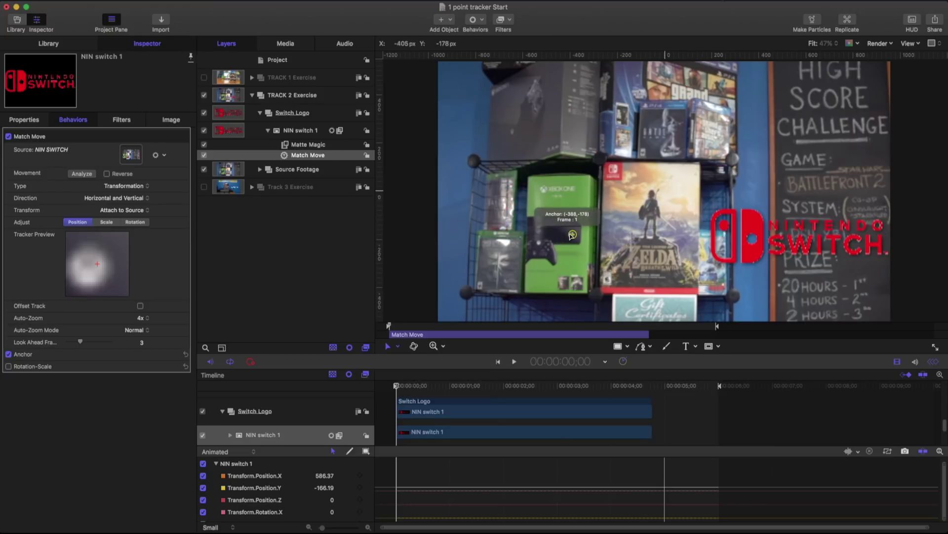
pyautogui.click(81, 174)
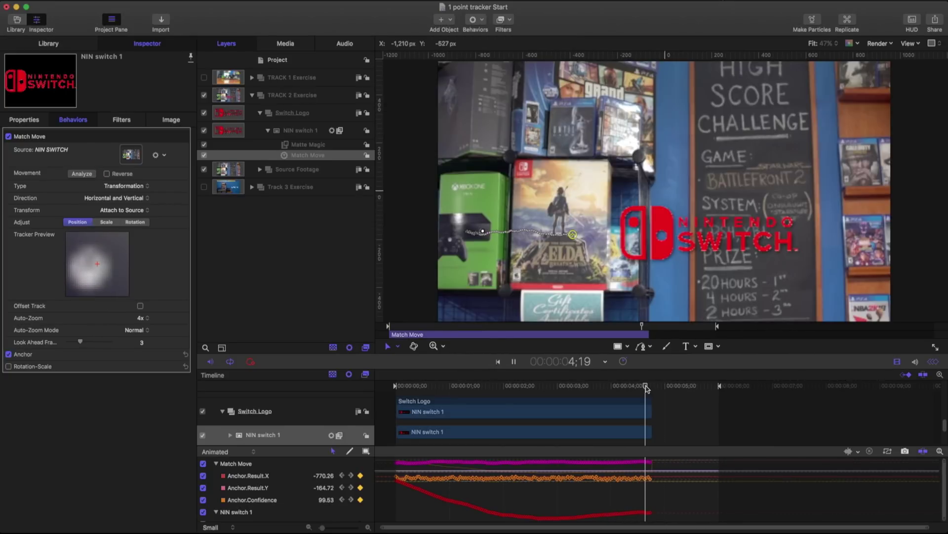
# Step: Play and scrub the clip to confirm the Switch logo tracks the Zelda box, then collapse TRACK 2 Exercise
pyautogui.press('space')
pyautogui.press('space')
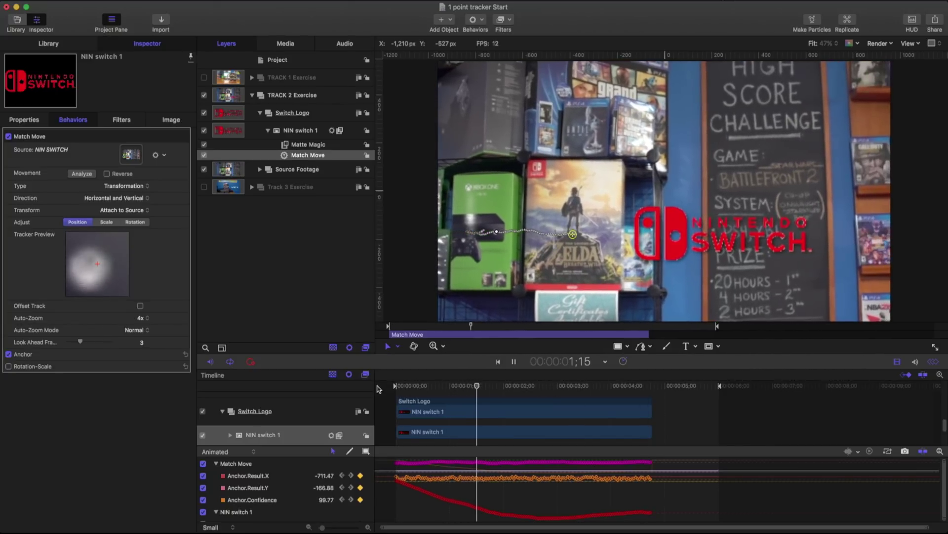
pyautogui.press('space')
pyautogui.moveTo(530, 385); pyautogui.dragTo(399, 385)
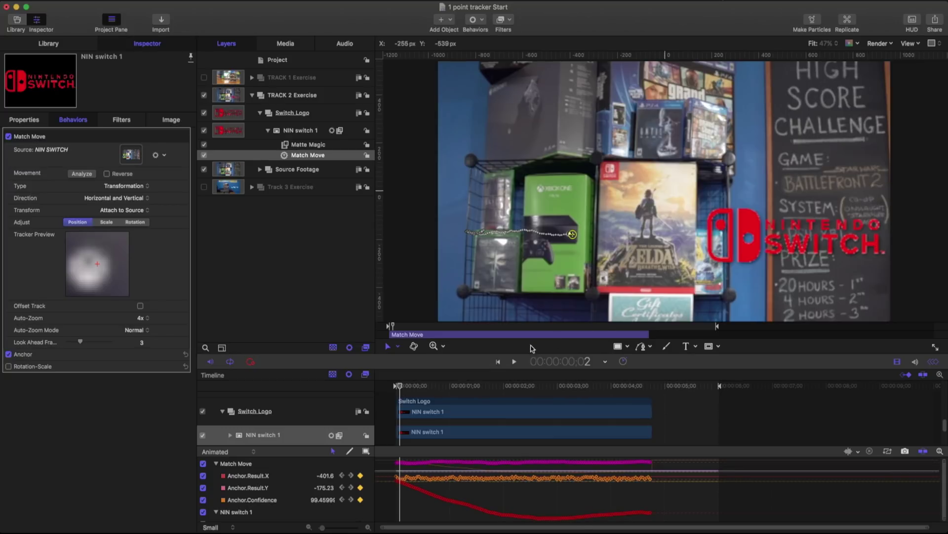
pyautogui.moveTo(408, 386); pyautogui.dragTo(434, 385)
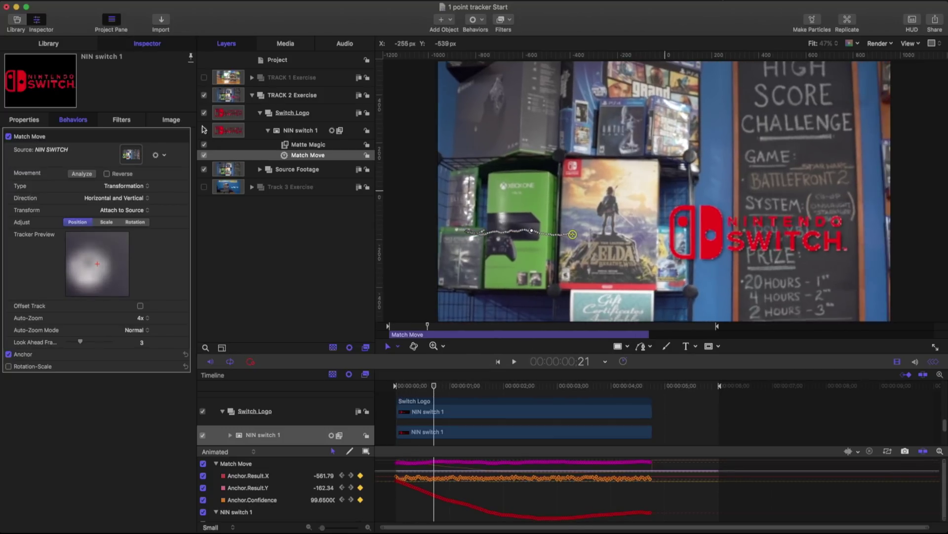
pyautogui.click(252, 95)
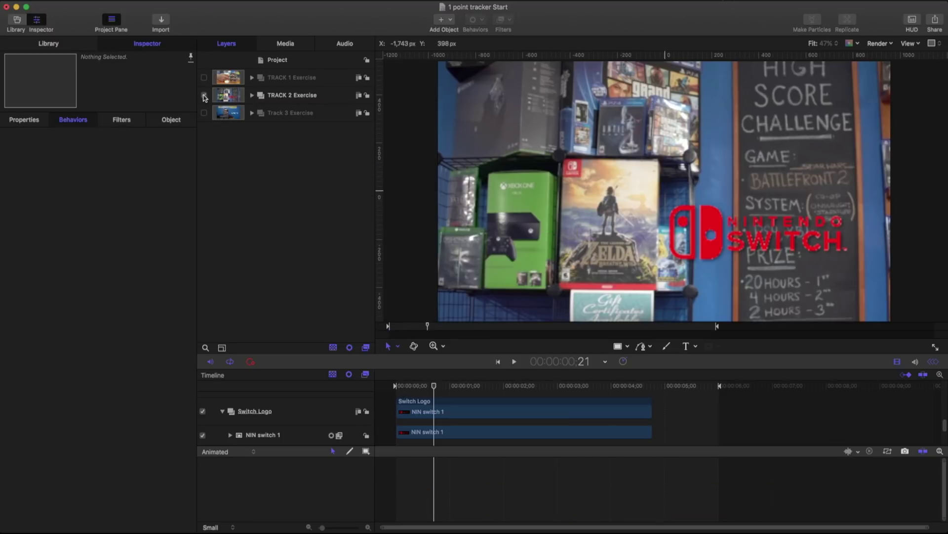
# Step: Hide TRACK 2 Exercise, show and select Track 3 Exercise, and preview the PS4 footage from the start
pyautogui.click(204, 96)
pyautogui.click(204, 114)
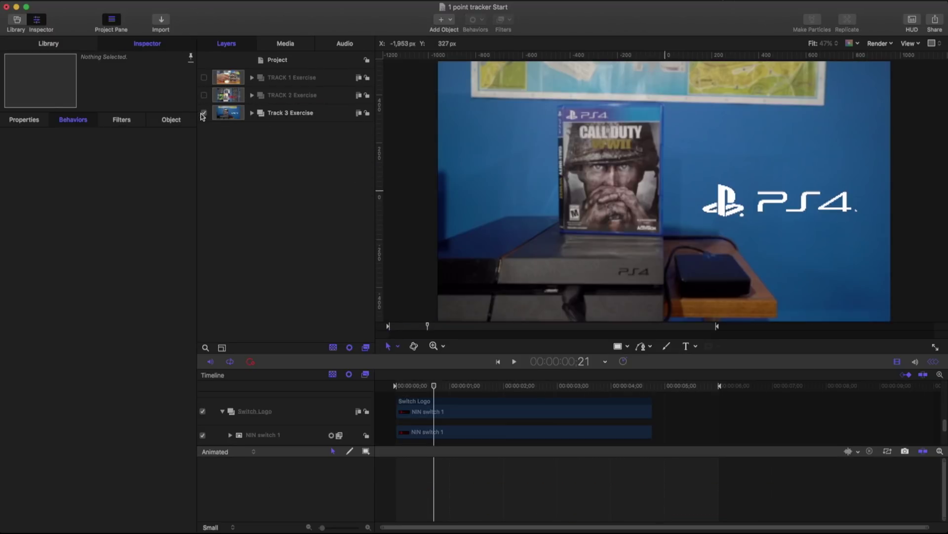
pyautogui.click(286, 114)
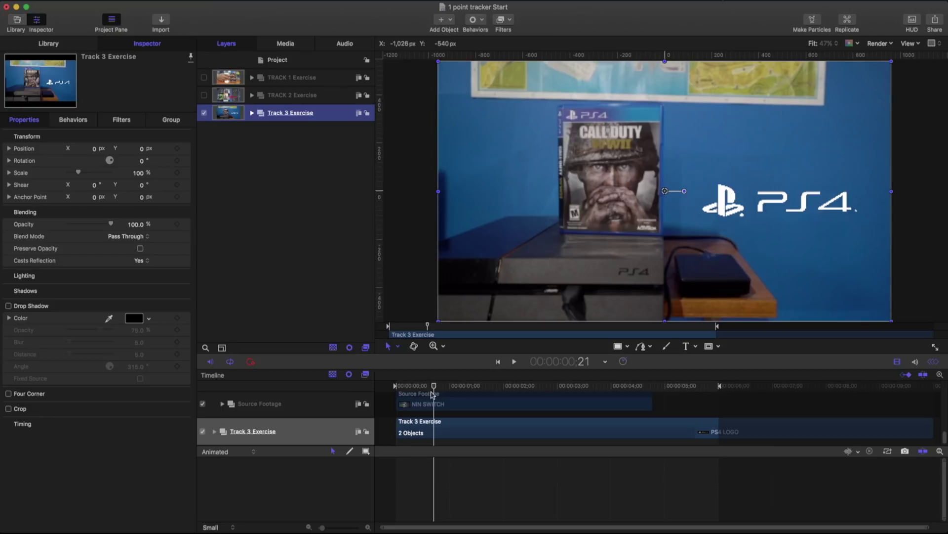
pyautogui.moveTo(433, 393); pyautogui.dragTo(371, 386)
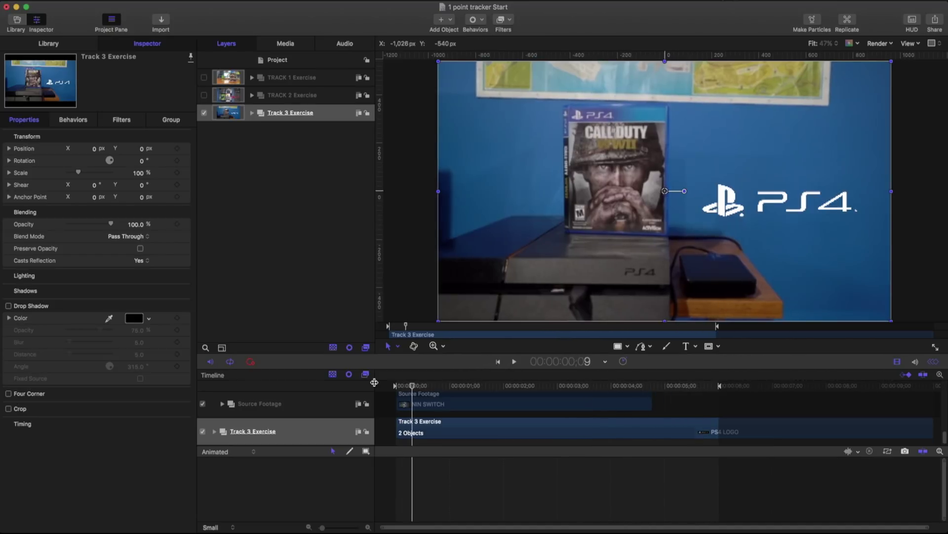
pyautogui.moveTo(509, 387); pyautogui.dragTo(357, 370)
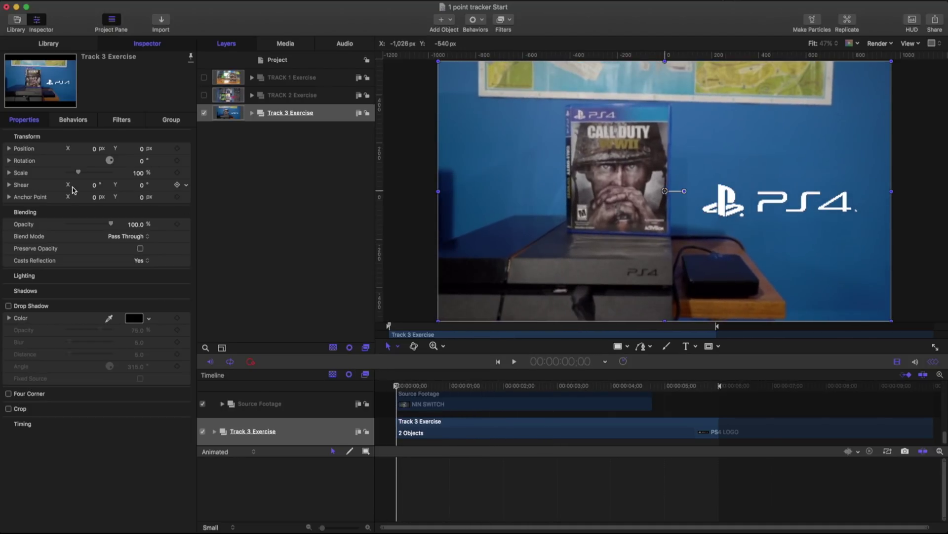
# Step: Apply Match Move to the PS4 LOGO layer and set its tracker anchor on the case's corner
pyautogui.click(41, 46)
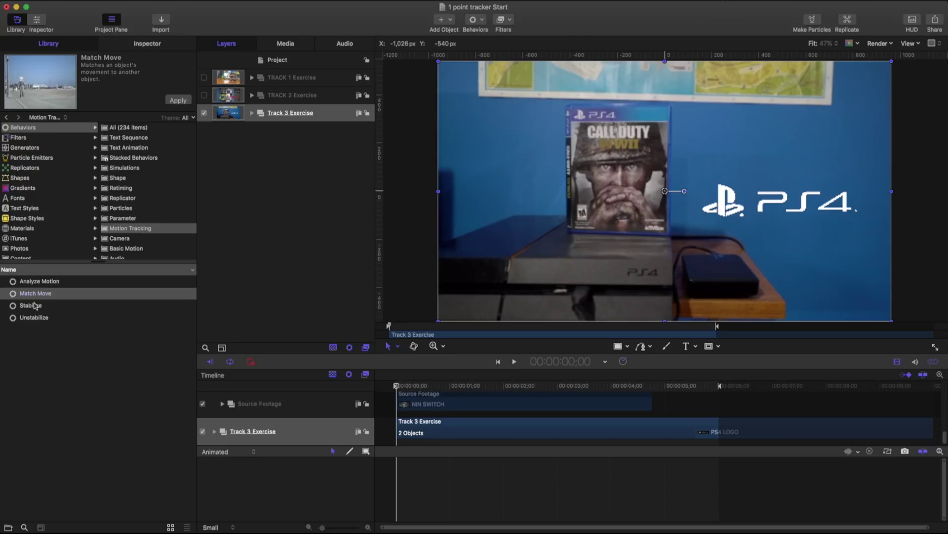
pyautogui.moveTo(35, 294); pyautogui.dragTo(64, 307)
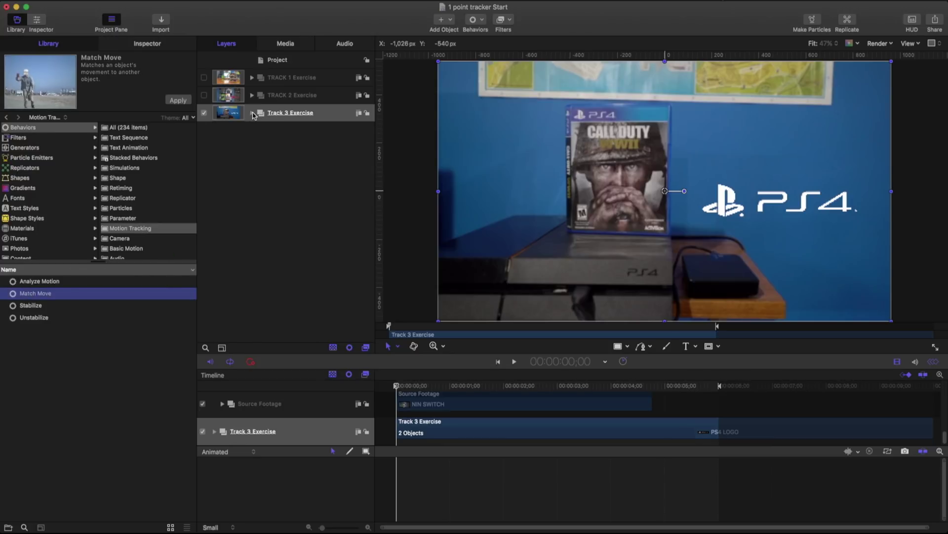
pyautogui.moveTo(253, 115); pyautogui.dragTo(242, 138)
pyautogui.moveTo(781, 205); pyautogui.dragTo(626, 183)
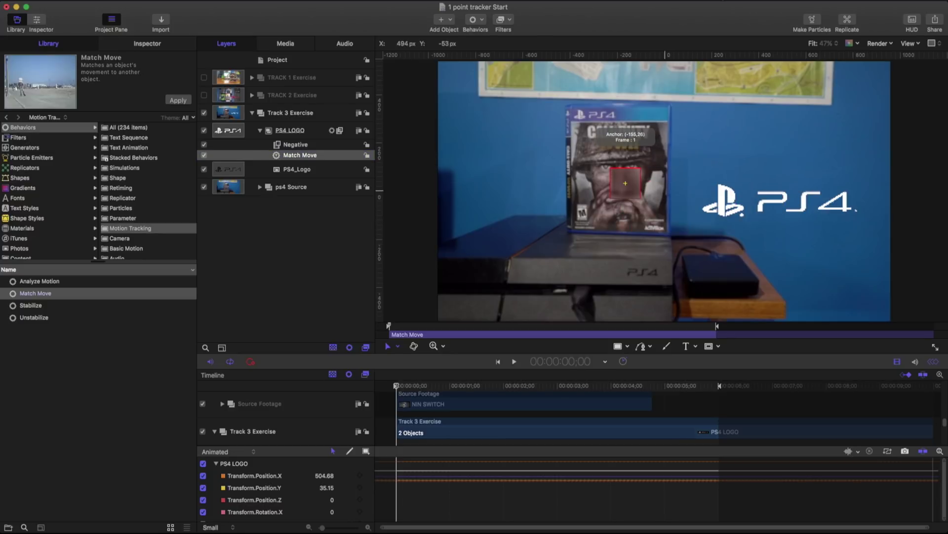
pyautogui.moveTo(626, 184); pyautogui.dragTo(567, 159)
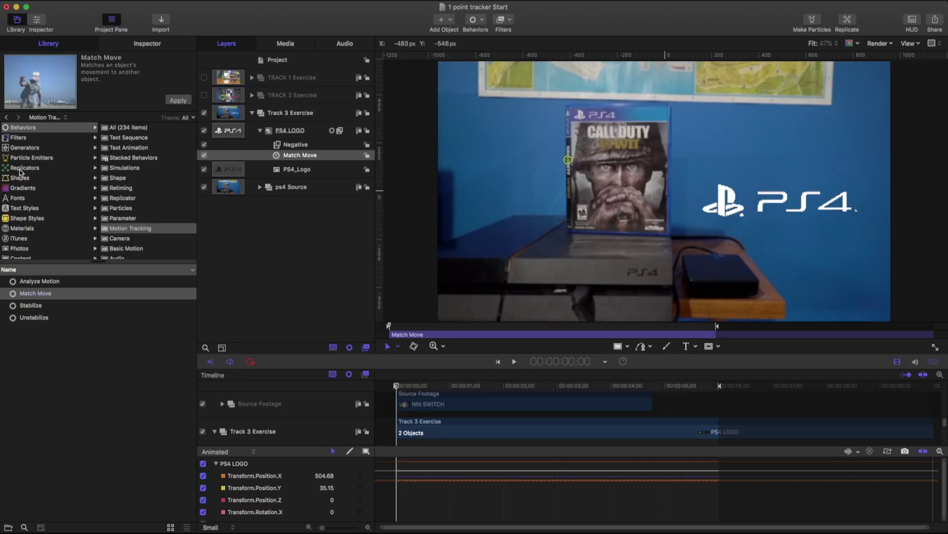
# Step: Analyze the PS4 LOGO Match Move and play it back to check the logo follows the case
pyautogui.click(144, 43)
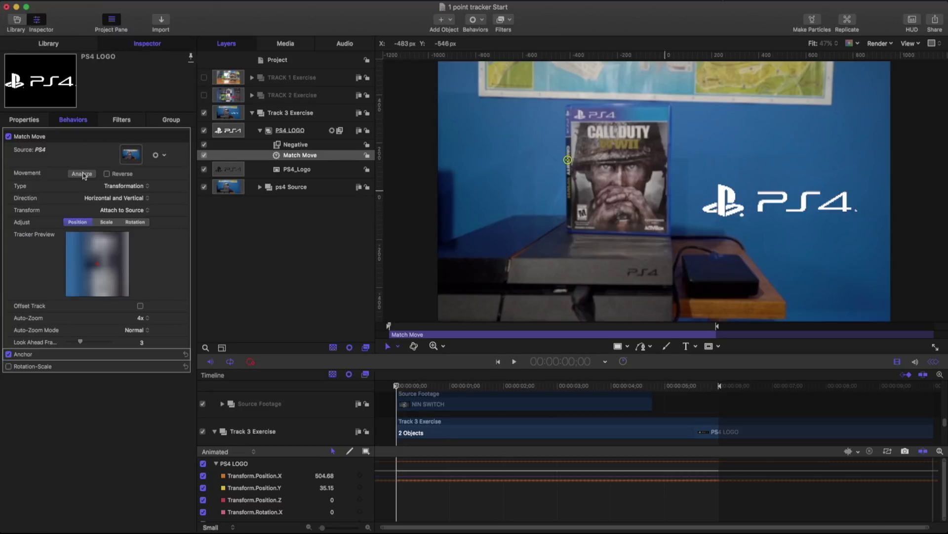
pyautogui.click(81, 175)
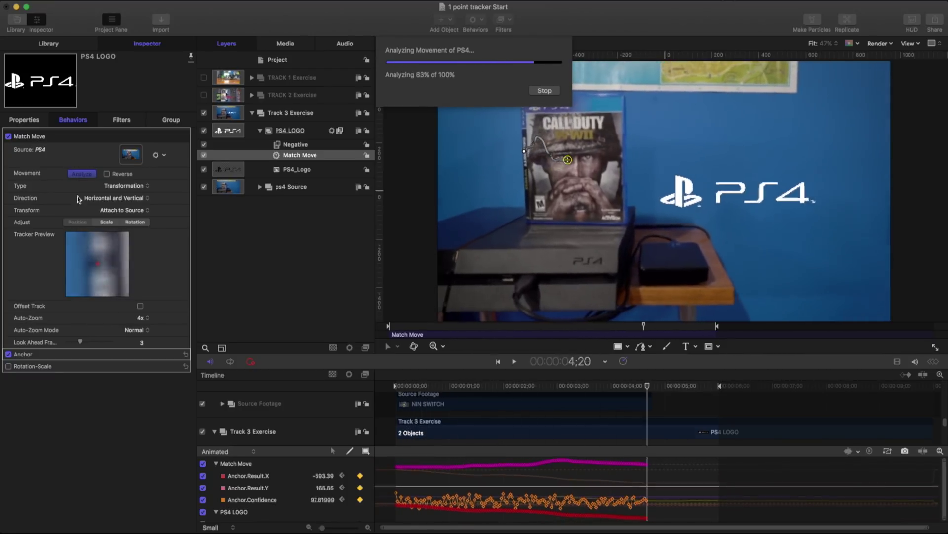
pyautogui.click(395, 389)
pyautogui.press('space')
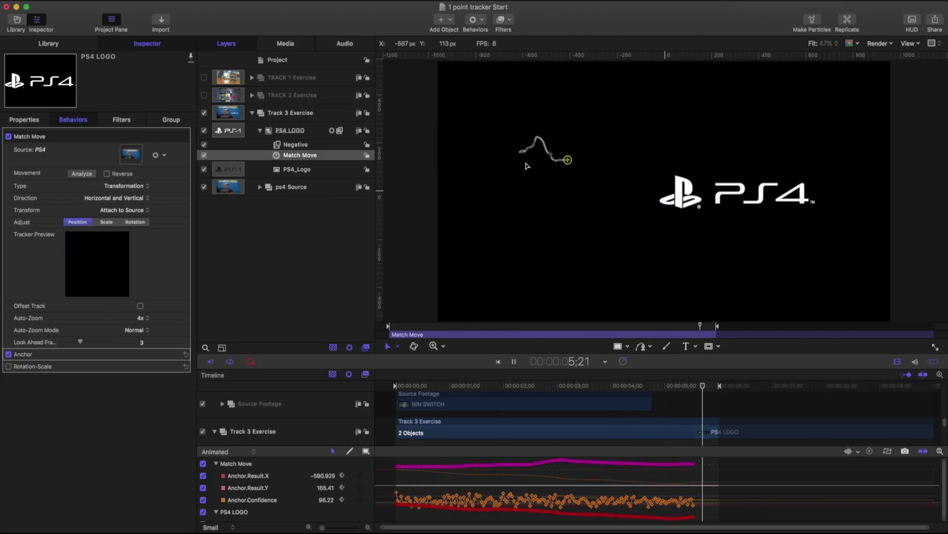
pyautogui.press('space')
pyautogui.moveTo(625, 385); pyautogui.dragTo(442, 383)
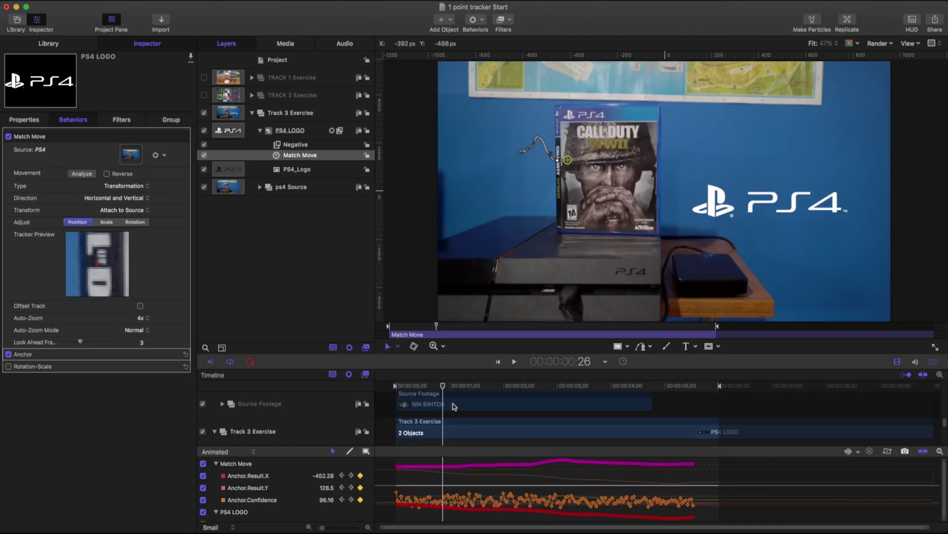
pyautogui.moveTo(444, 387); pyautogui.dragTo(593, 387)
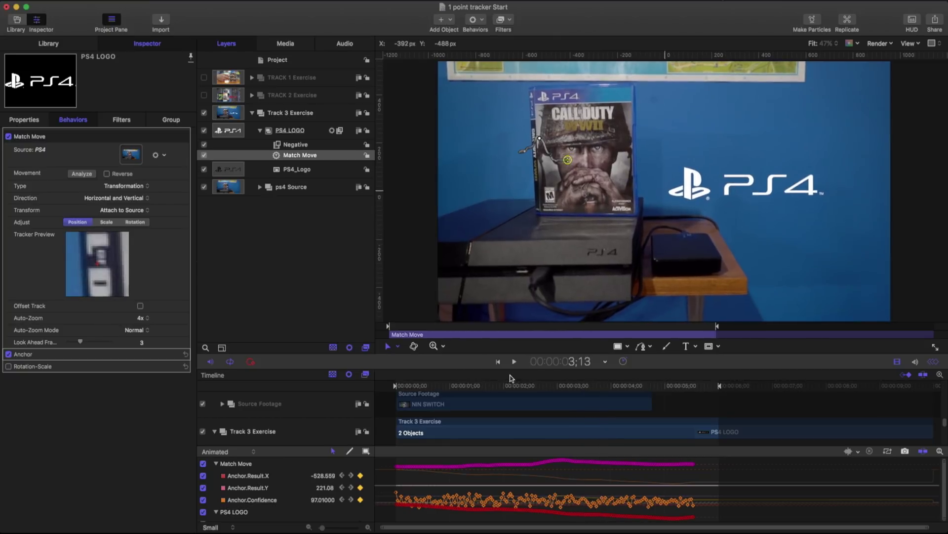
pyautogui.moveTo(470, 385); pyautogui.dragTo(630, 387)
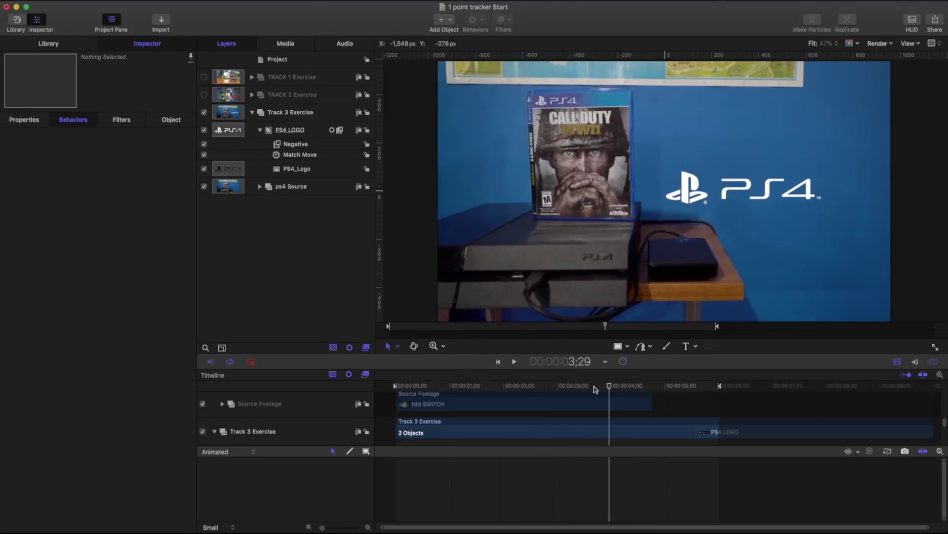